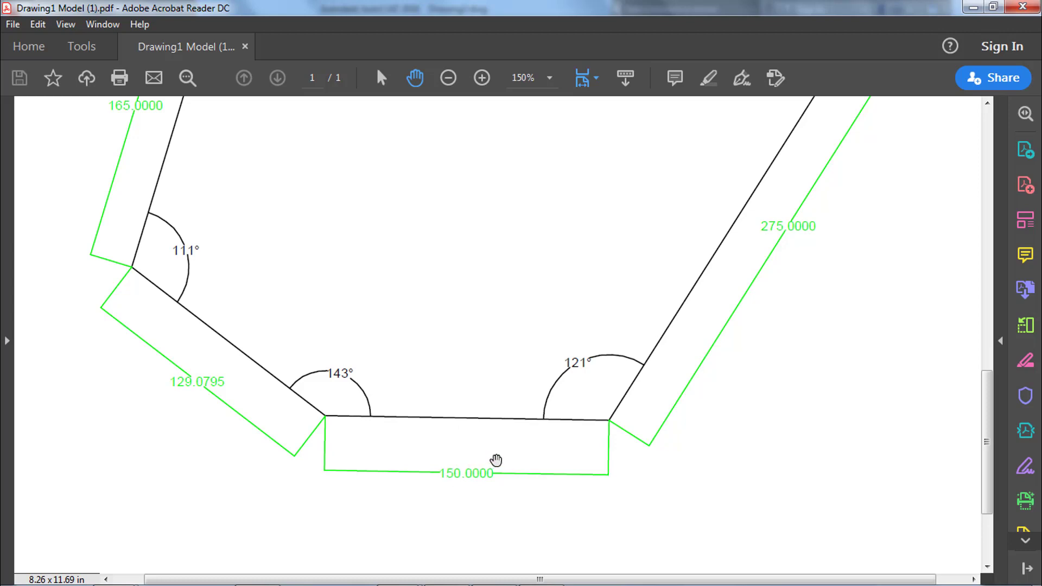
Step: Switch to AutoCAD and set the insertion scale of Drawing3 to Meters in the drawing units
click(974, 7)
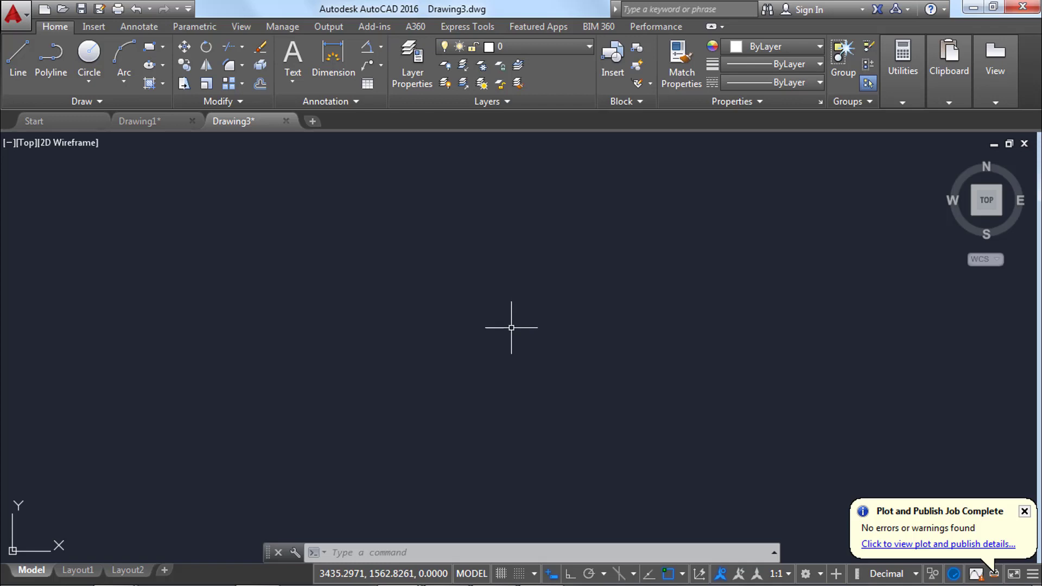
text(UN)
key(Return)
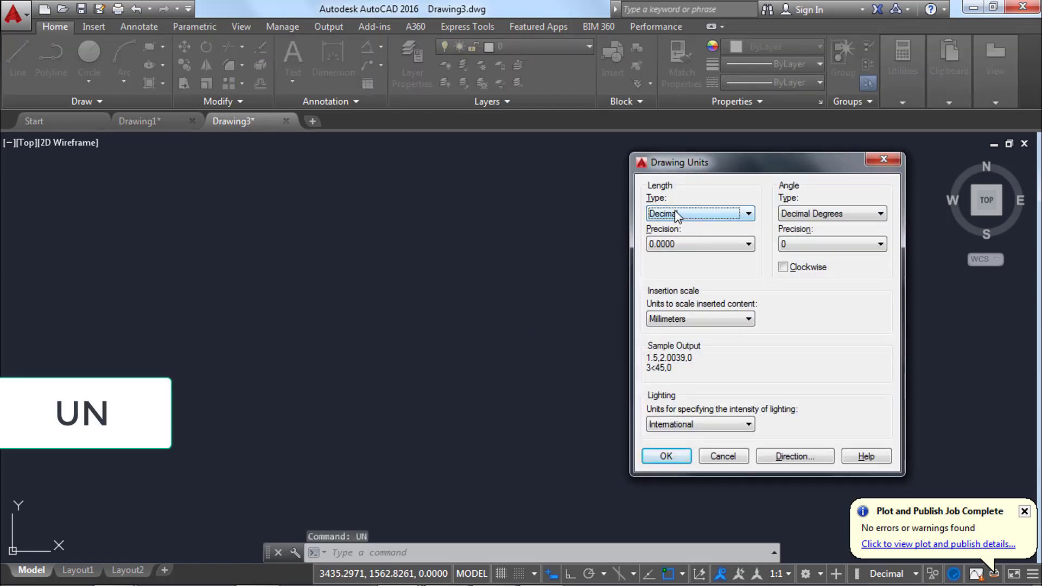
click(666, 320)
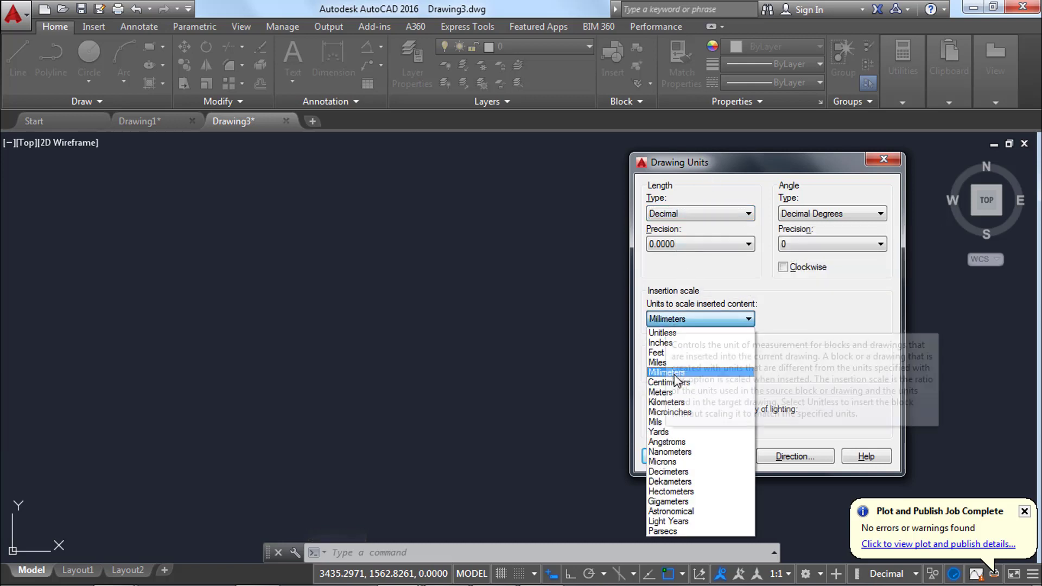
click(673, 392)
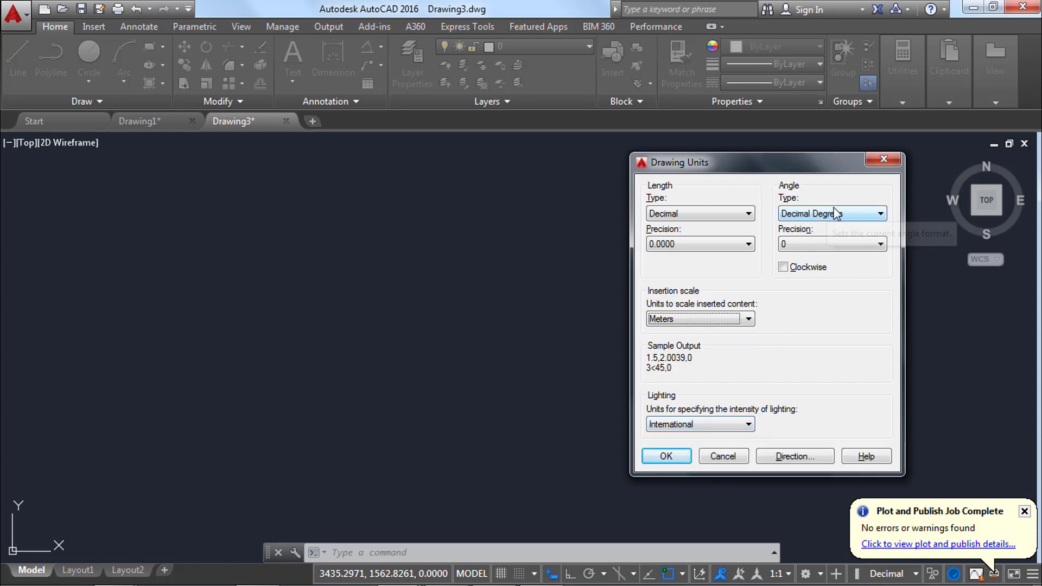
click(667, 456)
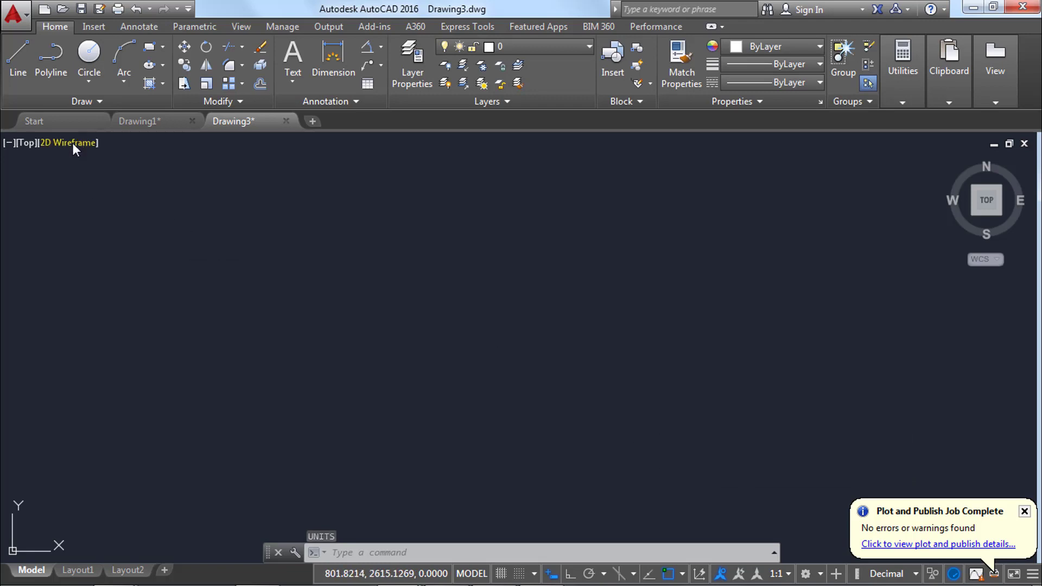
Step: Draw a single horizontal line 150 long in the empty drawing
click(16, 63)
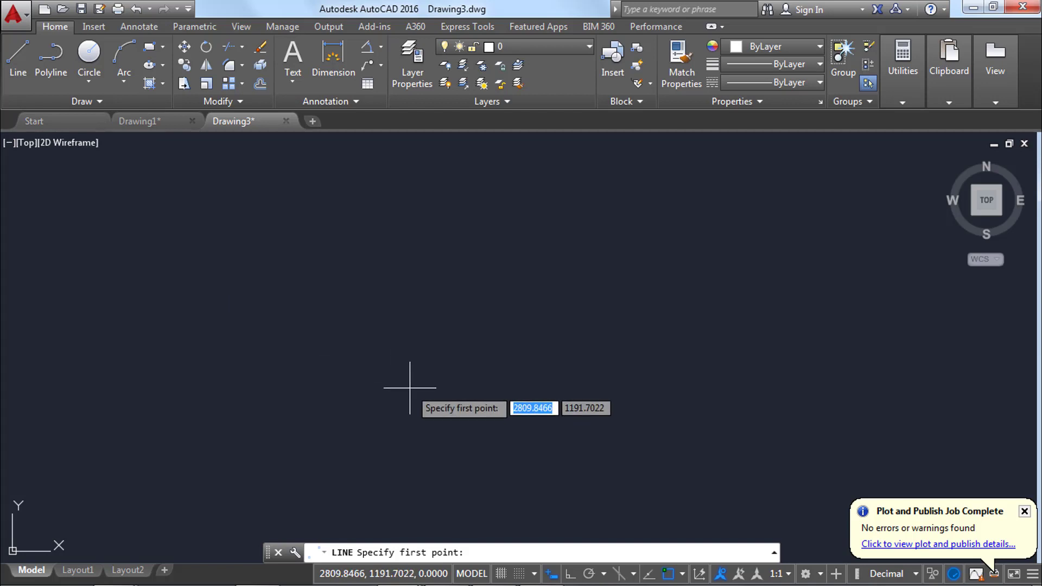
click(409, 387)
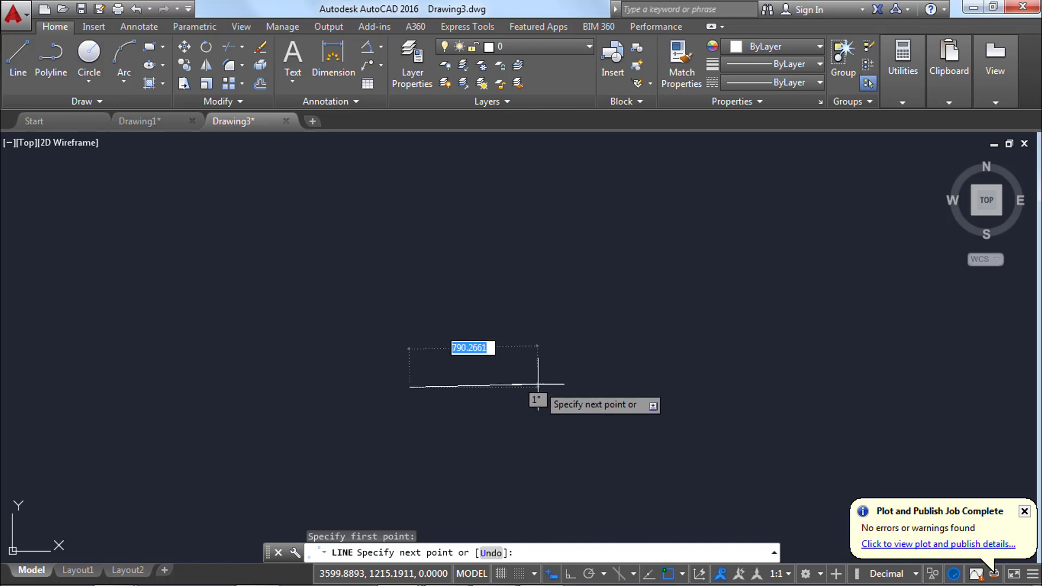
text(15)
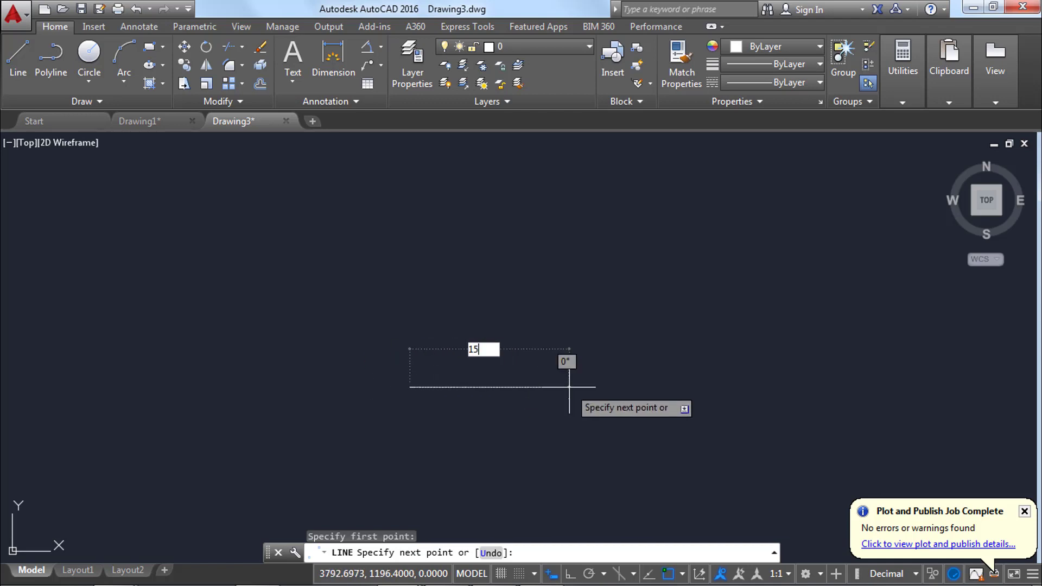
text(0)
key(Return)
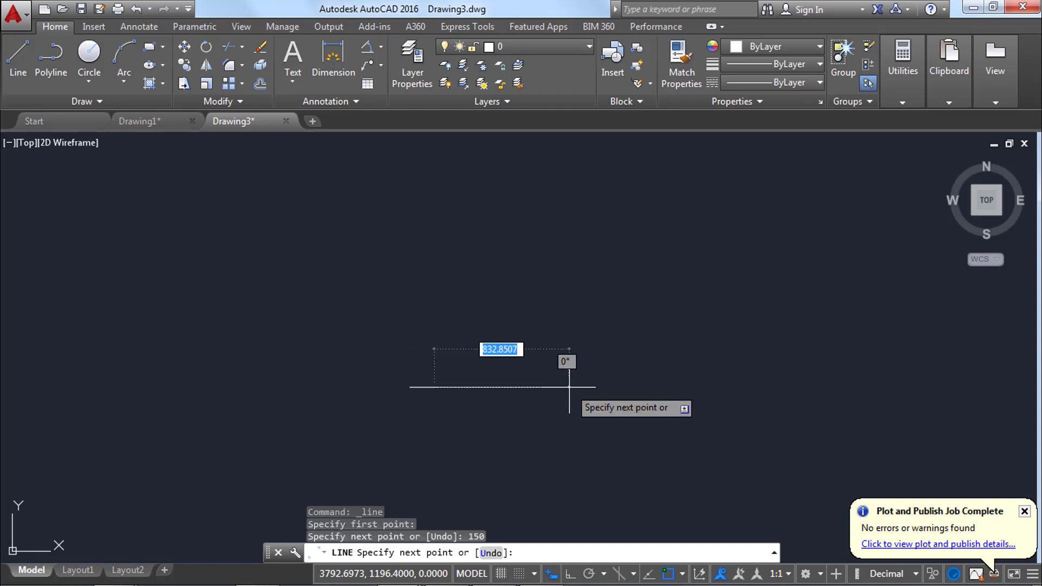
key(Escape)
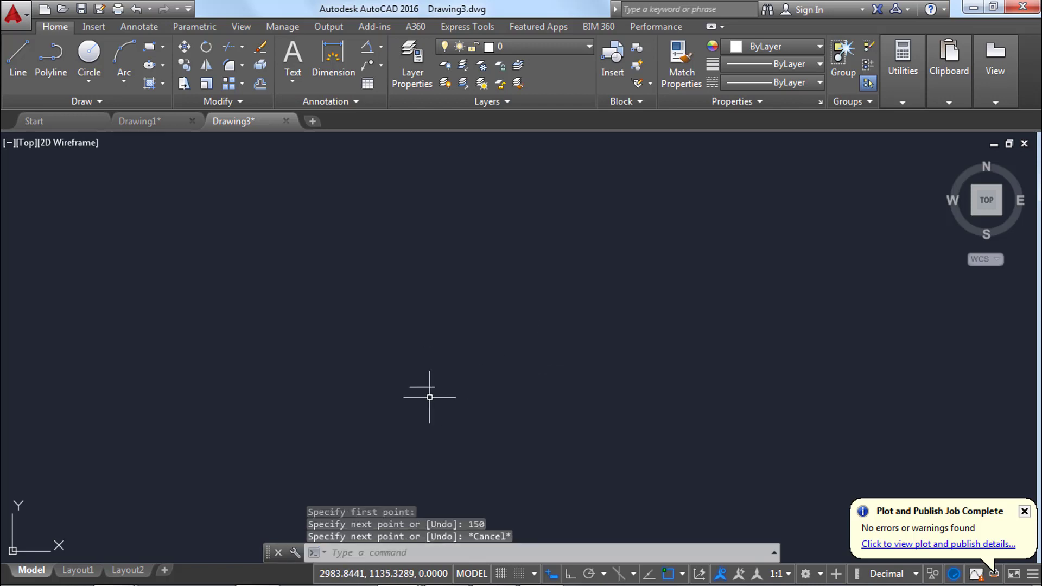
scroll(415, 385, up, 10)
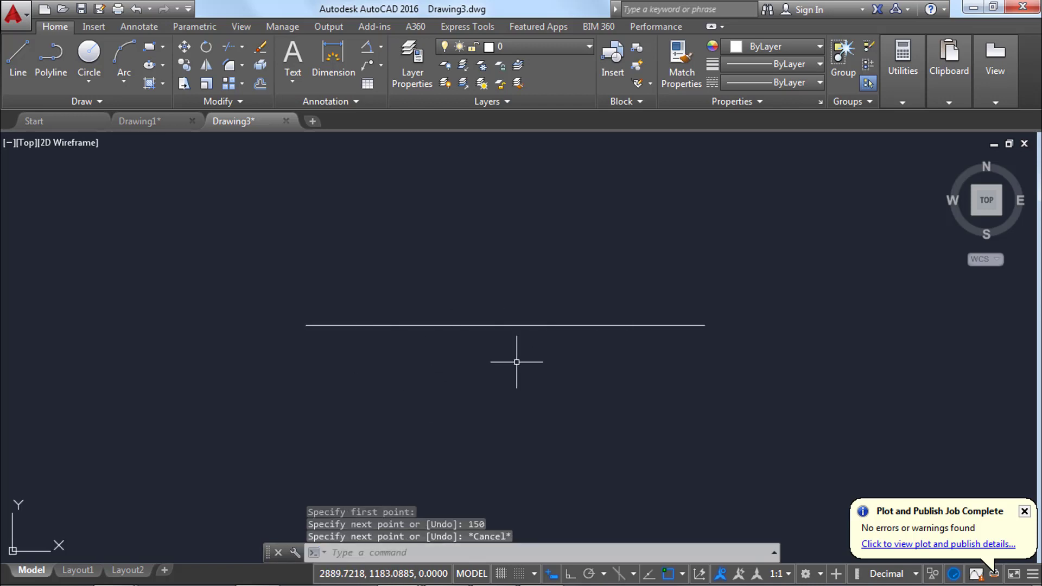
middle_drag(512, 362, 516, 400)
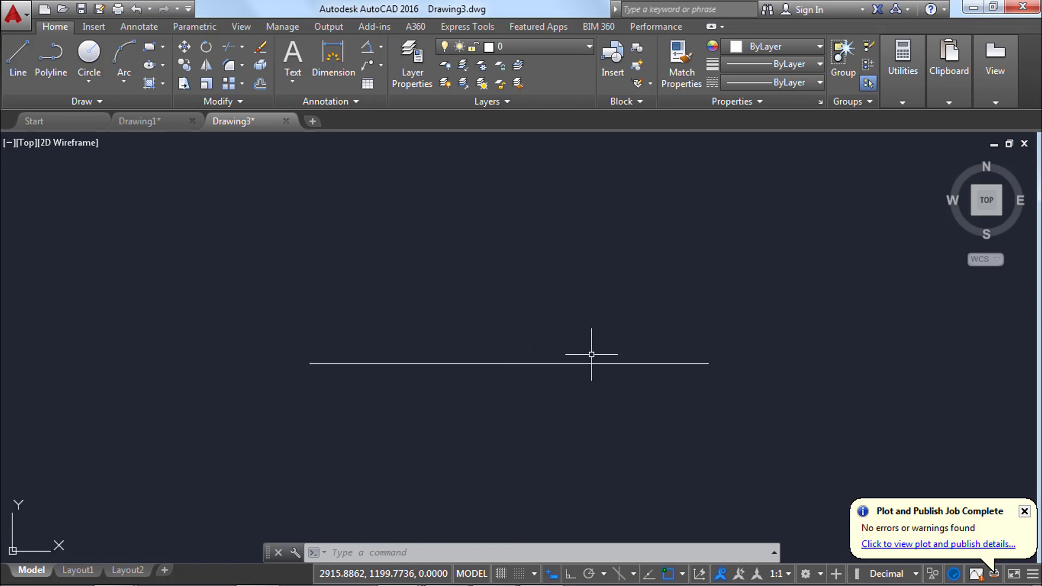
Step: Check the reference PDF for the lengths and angles of the sides adjoining the 150 side, and return to Drawing3 in AutoCAD
click(440, 575)
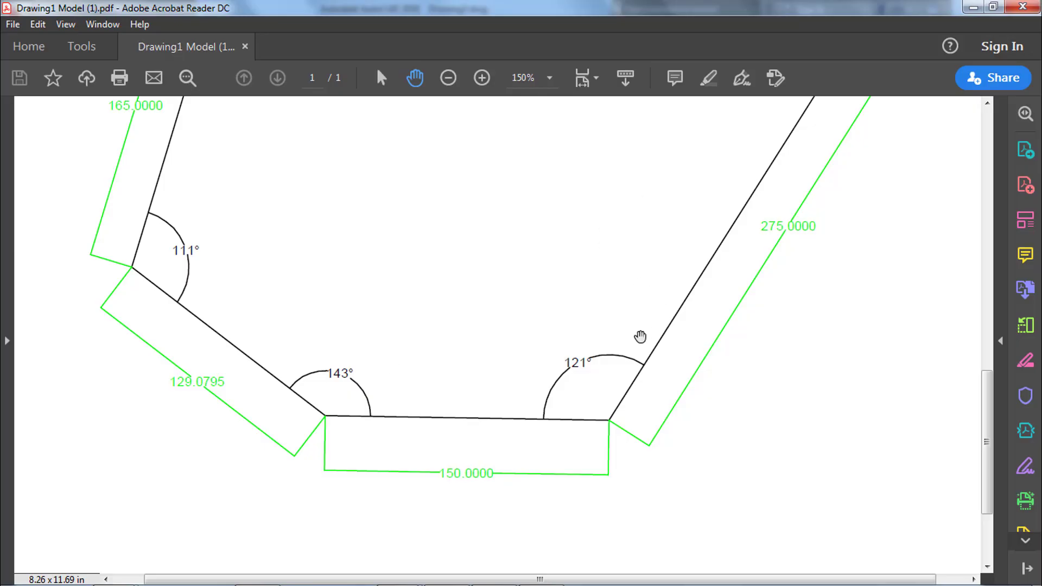
scroll(629, 359, down, 3)
scroll(656, 293, up, 4)
scroll(690, 308, right, 2)
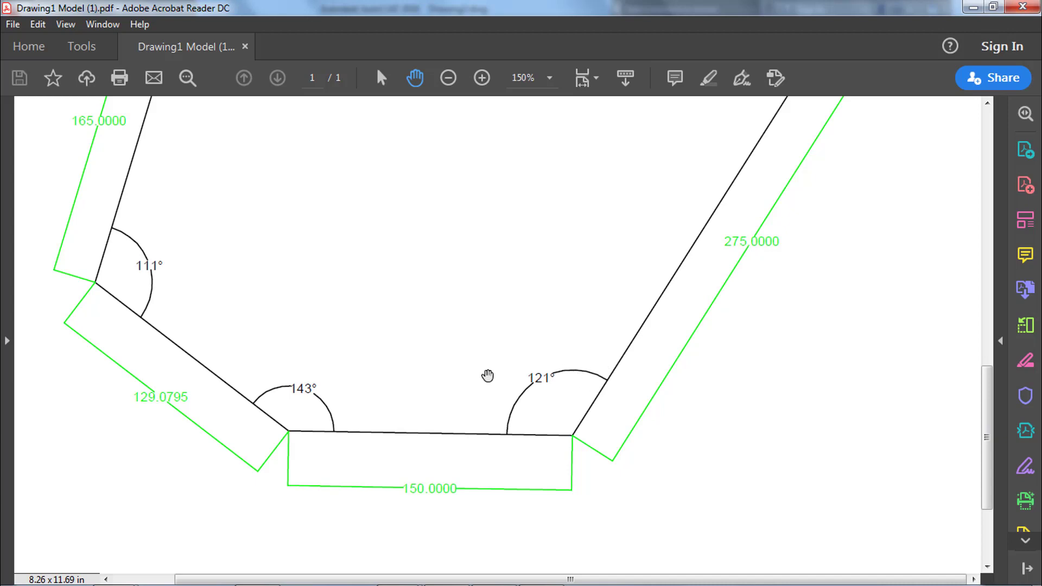
mouse_move(397, 569)
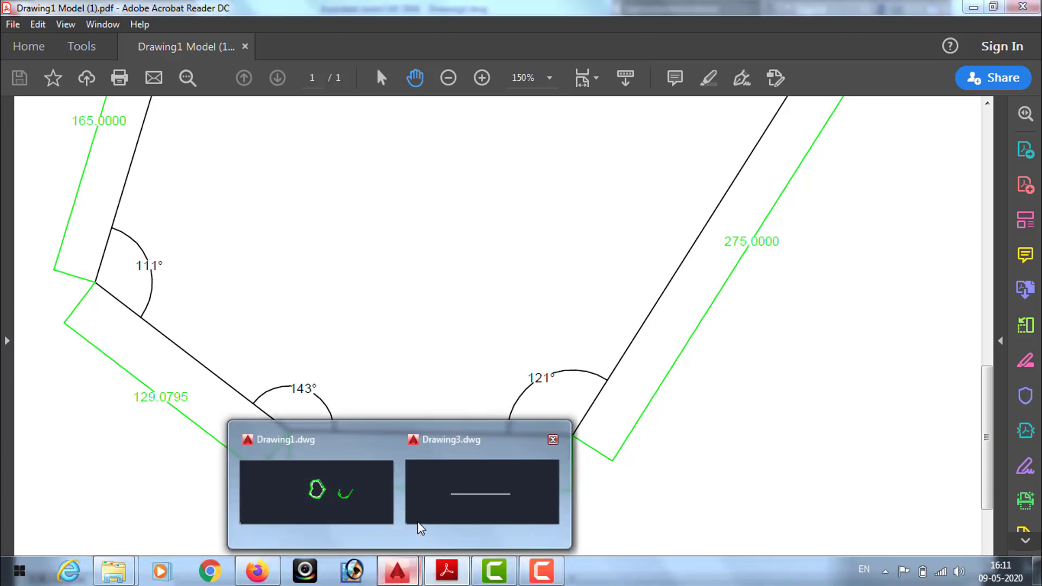
click(450, 508)
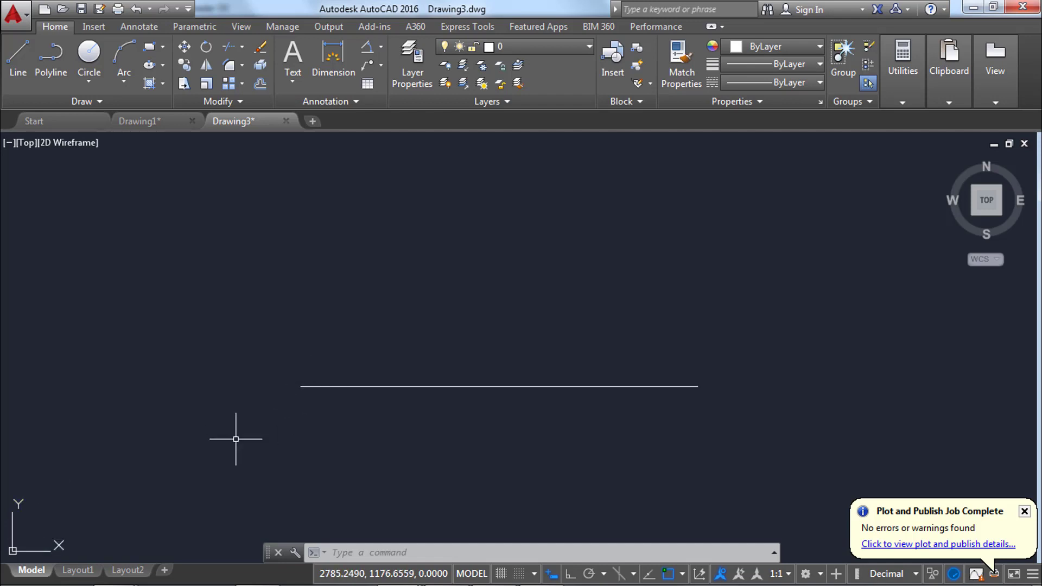
Step: Place the UCS origin at the line's left endpoint, with the X axis along the line and the Y axis upward
text(UCS)
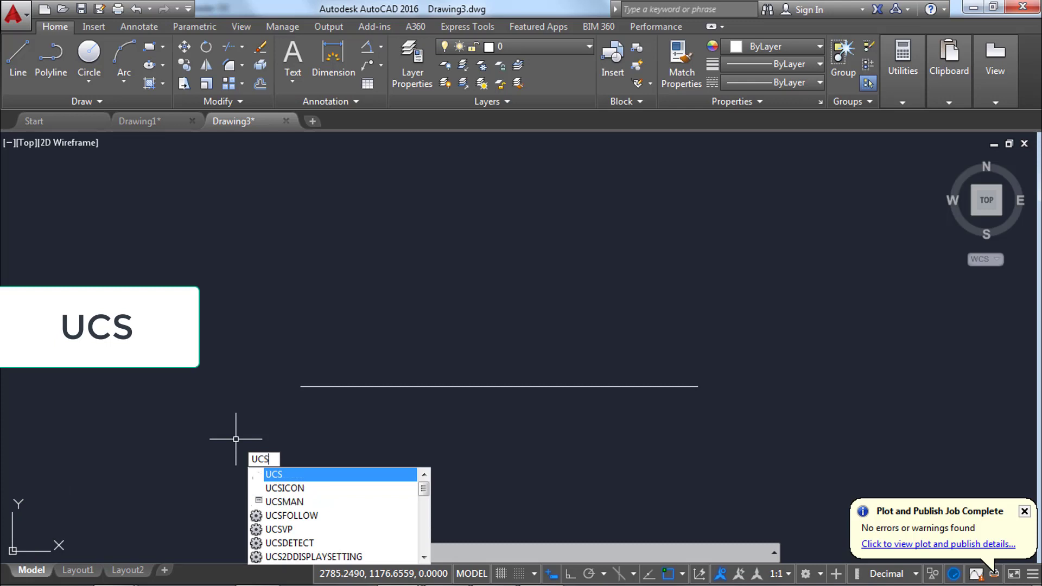
key(Return)
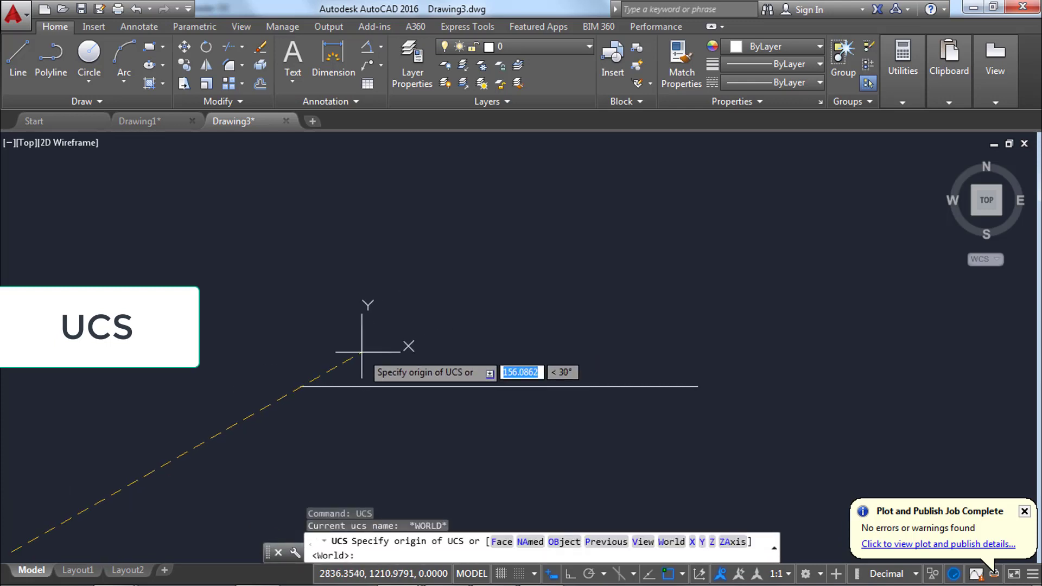
click(301, 386)
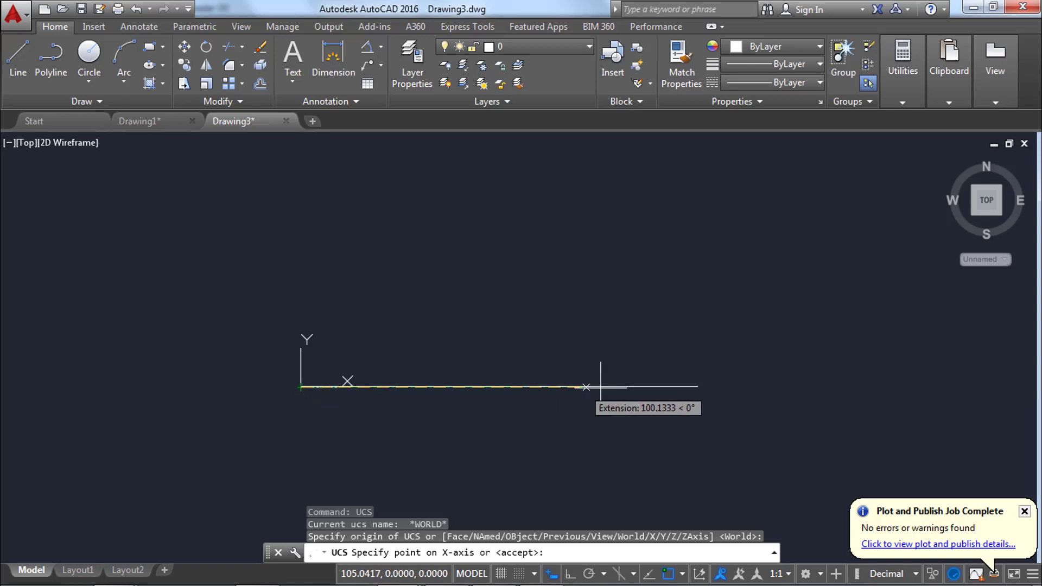
click(704, 386)
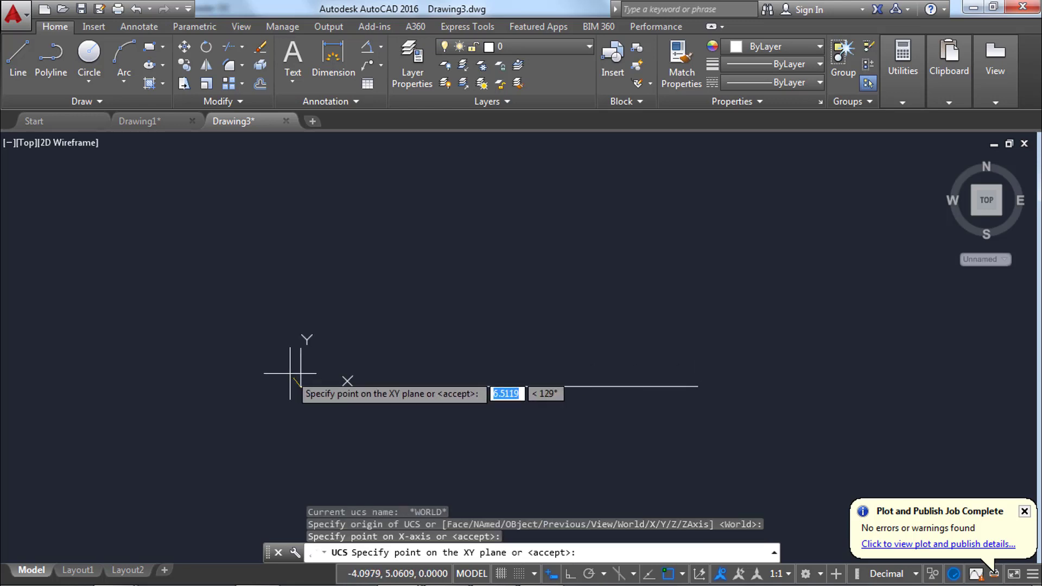
click(297, 308)
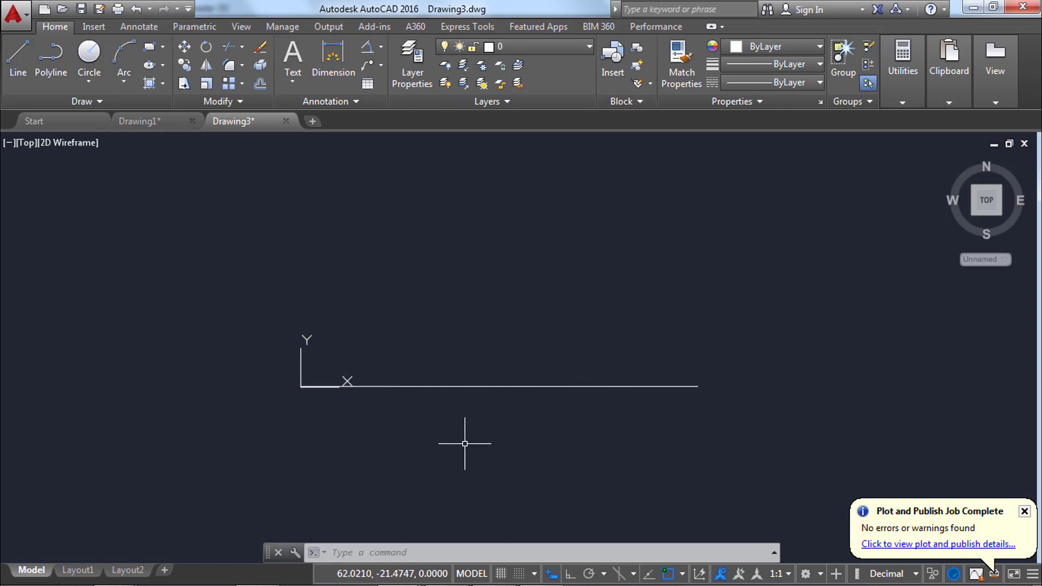
scroll(467, 439, down, 2)
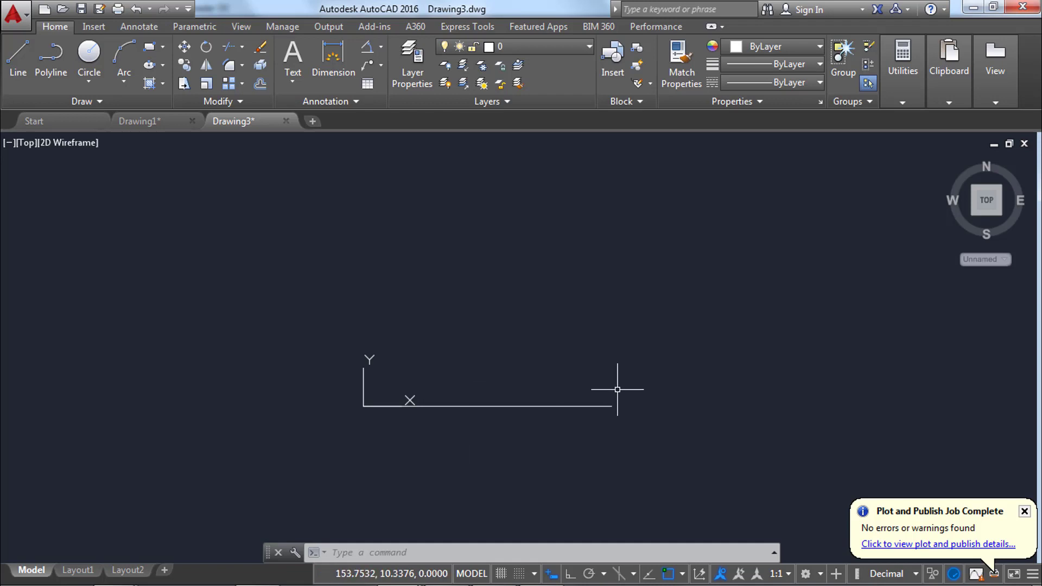
text(L)
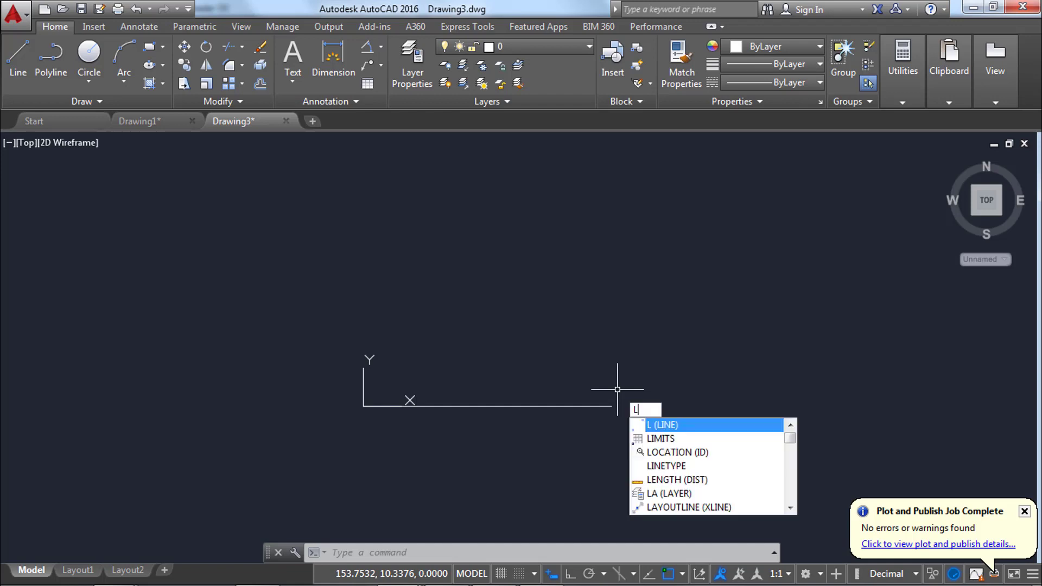
key(Return)
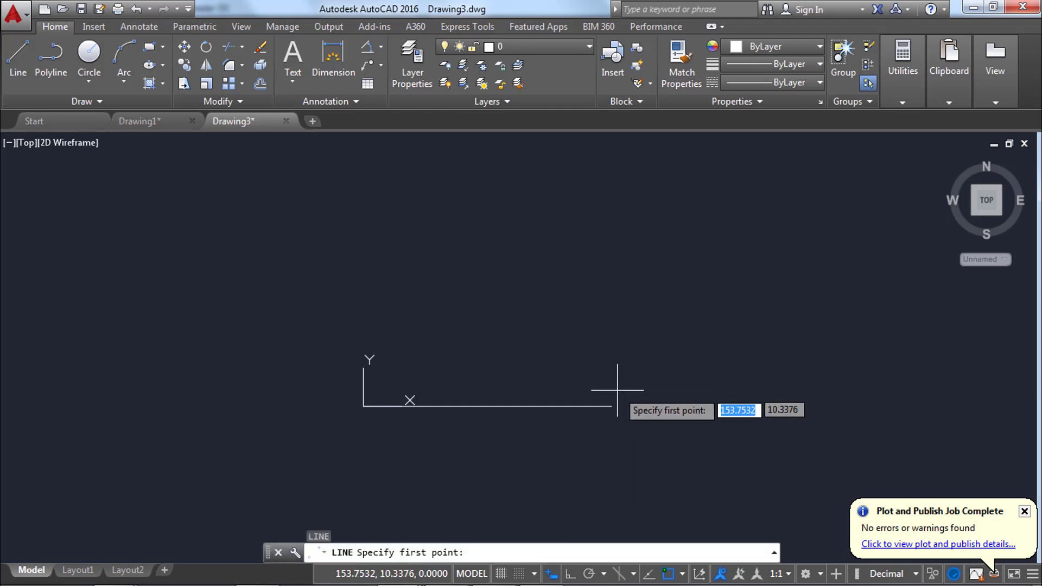
click(614, 405)
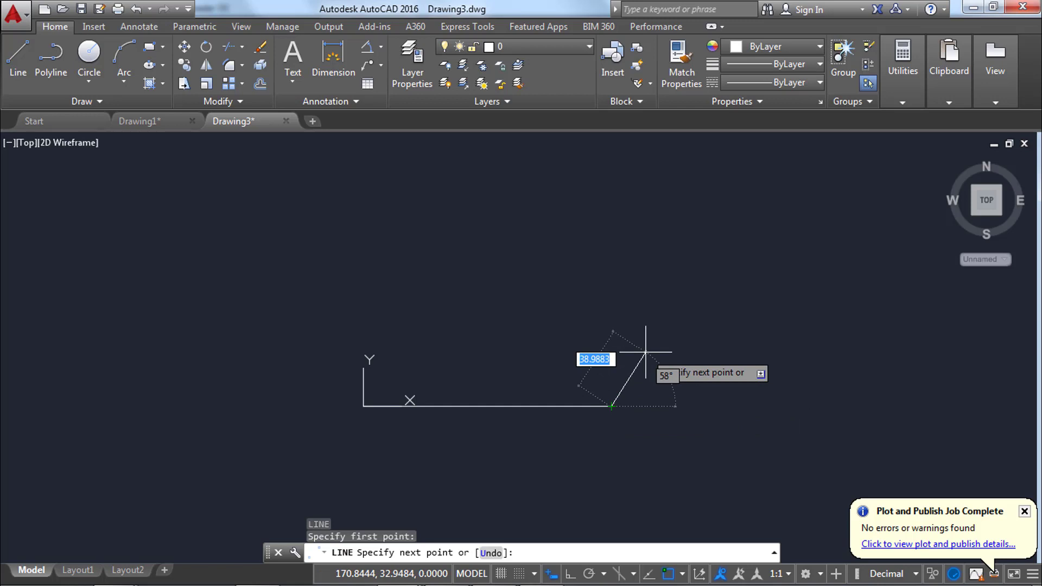
text(275)
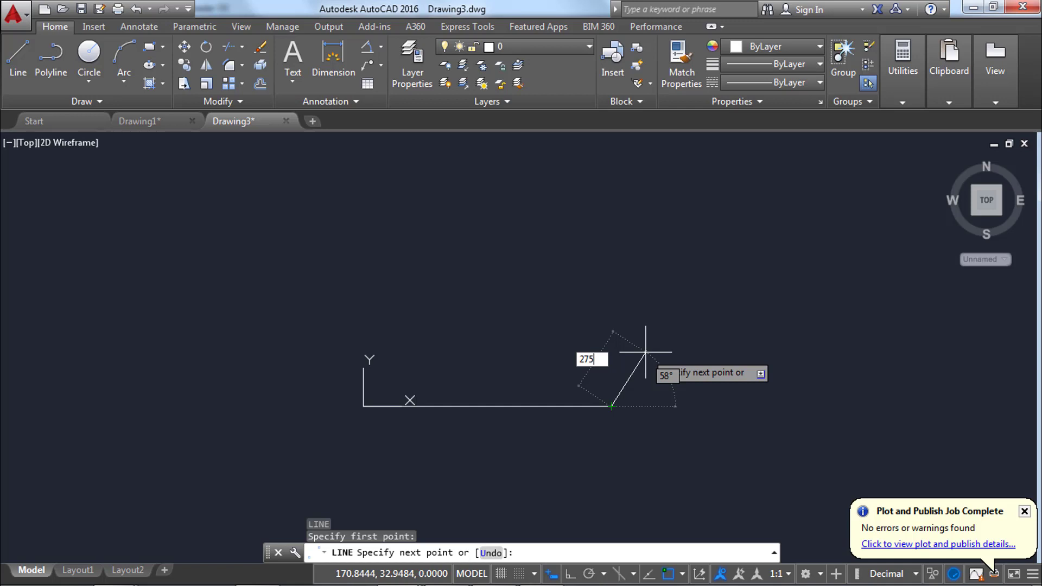
key(Tab)
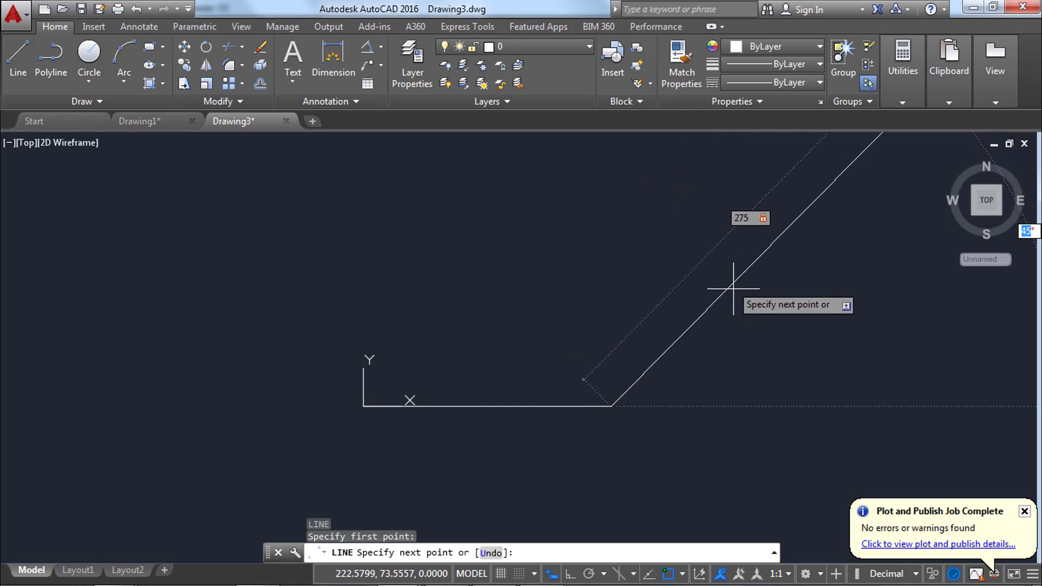
scroll(662, 345, down, 2)
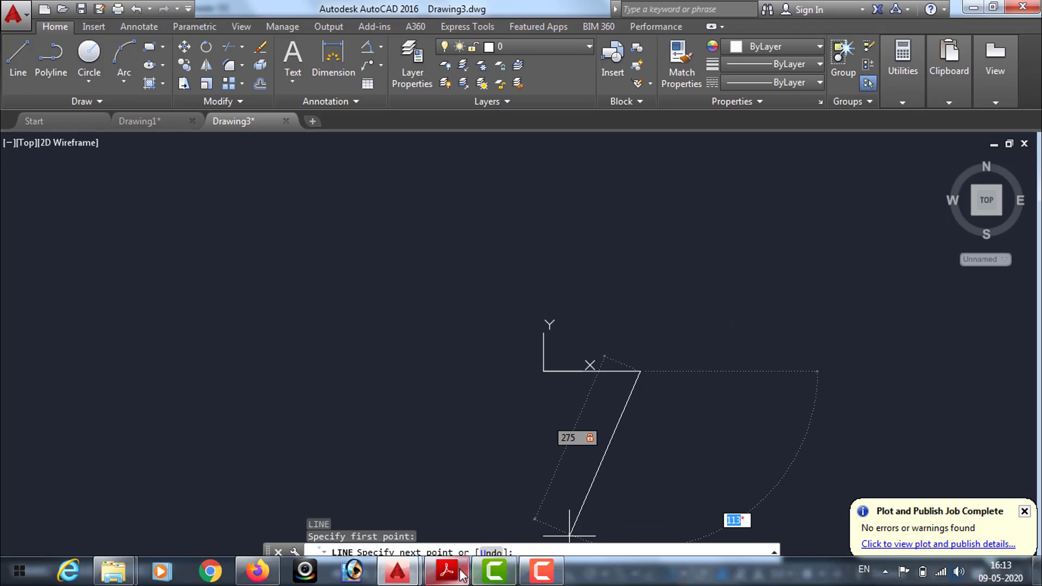
Step: In the reference PDF, sketch the 150 side's extension past the 121° corner and annotate the 180° straight angle and 59° exterior angle
click(461, 573)
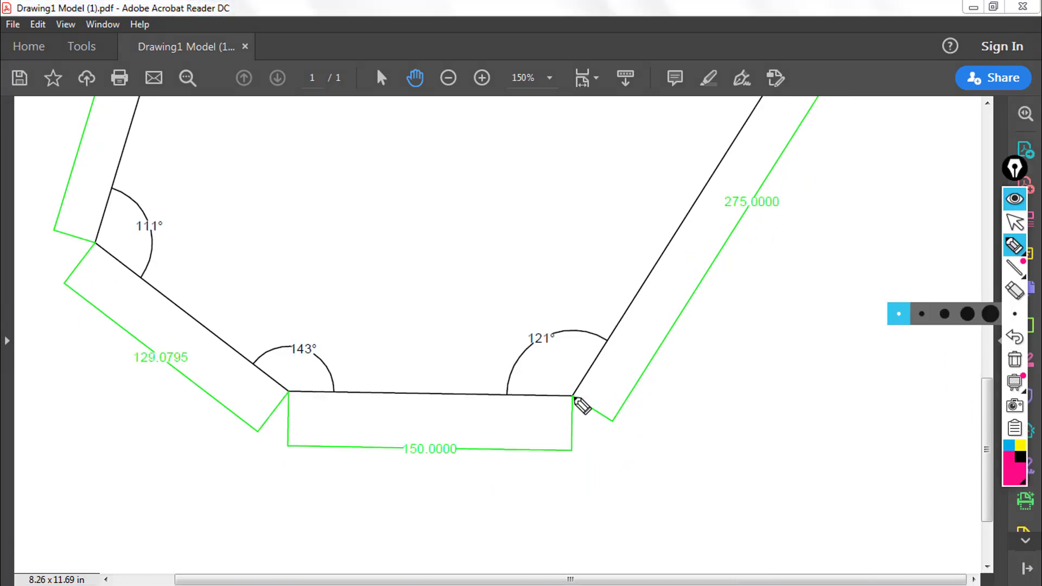
drag(574, 398, 693, 392)
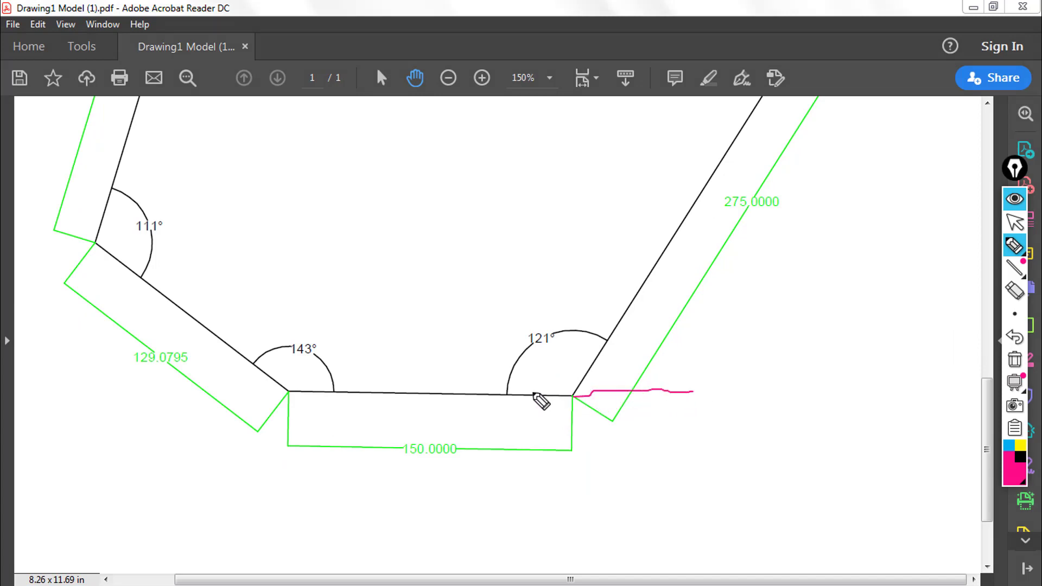
mouse_move(525, 394)
mouse_down()
mouse_move(539, 373)
mouse_move(597, 357)
mouse_move(622, 367)
mouse_move(628, 390)
mouse_up()
mouse_move(653, 350)
mouse_down()
mouse_move(658, 359)
mouse_move(666, 339)
mouse_move(697, 341)
mouse_move(688, 335)
mouse_up()
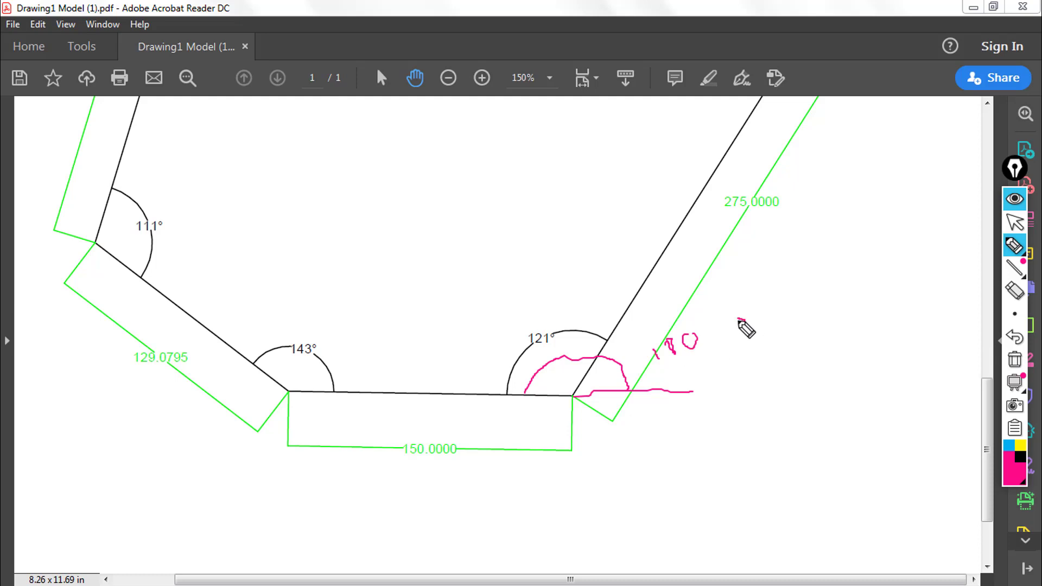
drag(738, 319, 751, 340)
drag(624, 311, 650, 374)
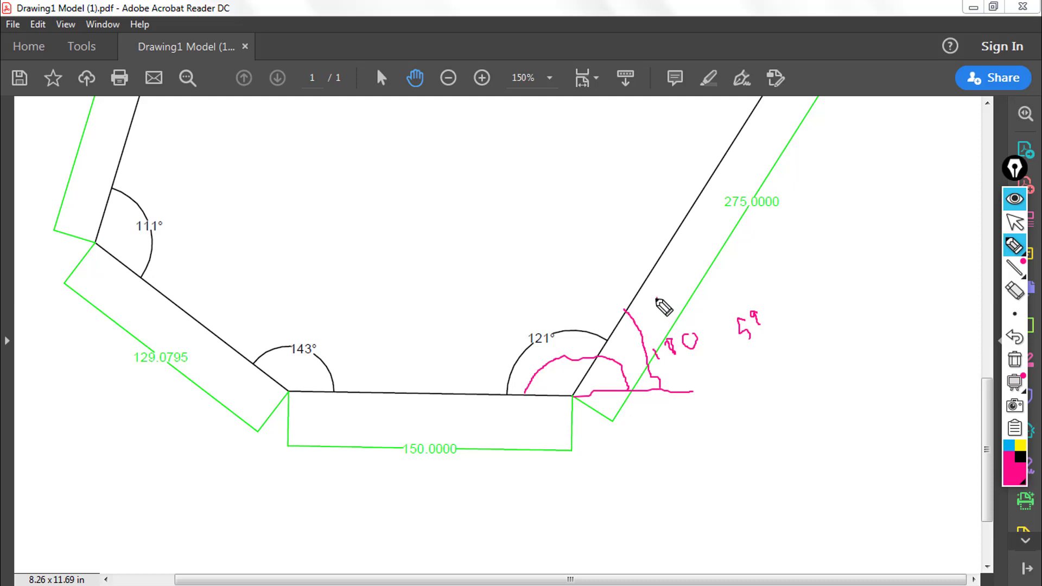
mouse_move(653, 309)
mouse_down()
mouse_move(675, 305)
mouse_move(669, 315)
mouse_move(687, 303)
mouse_up()
click(1014, 221)
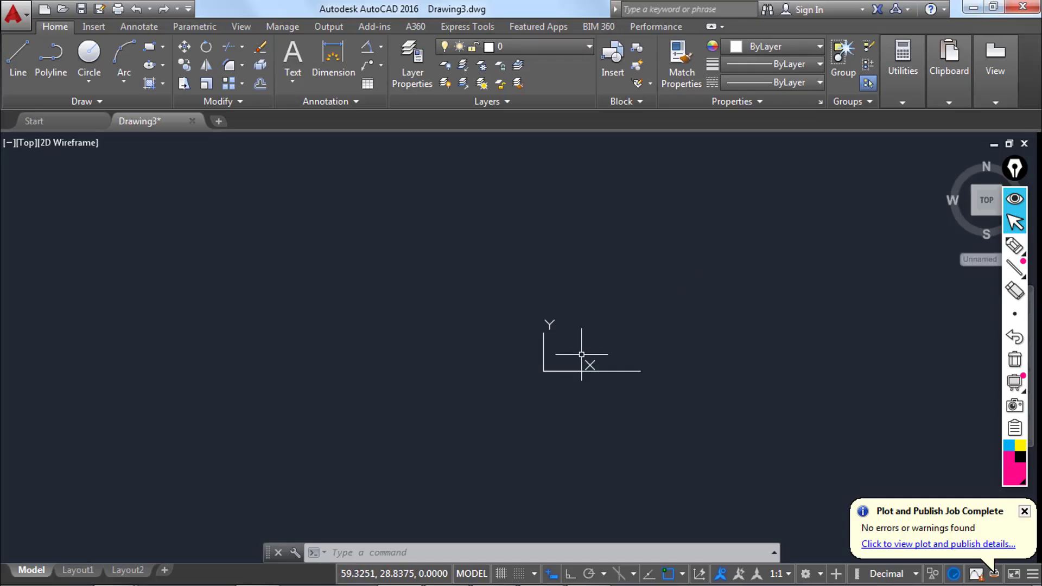
Step: Draw a line 275 long at 59° from the right endpoint of the 150 side
scroll(581, 354, up, 3)
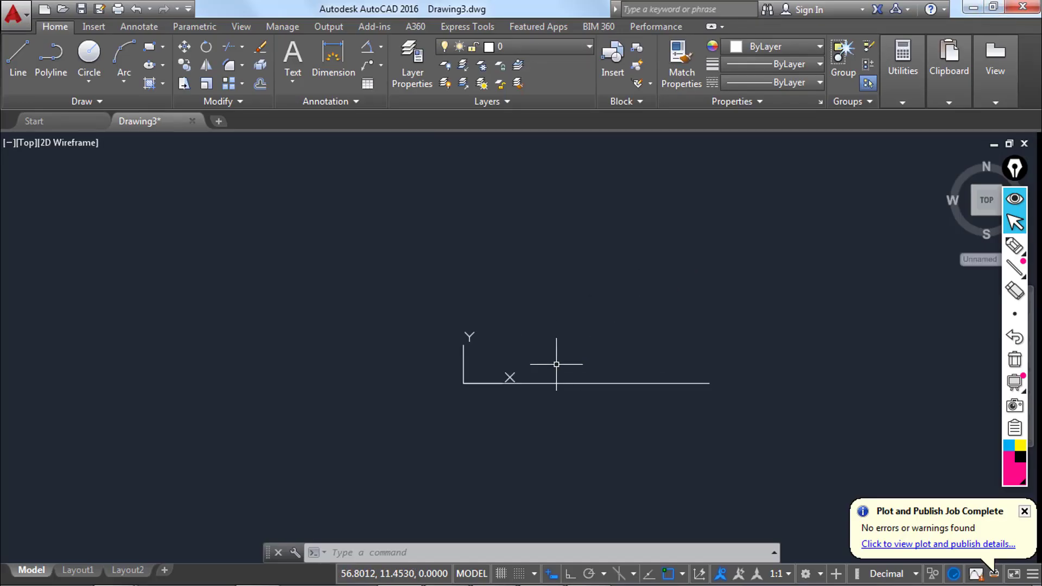
text(l)
key(Return)
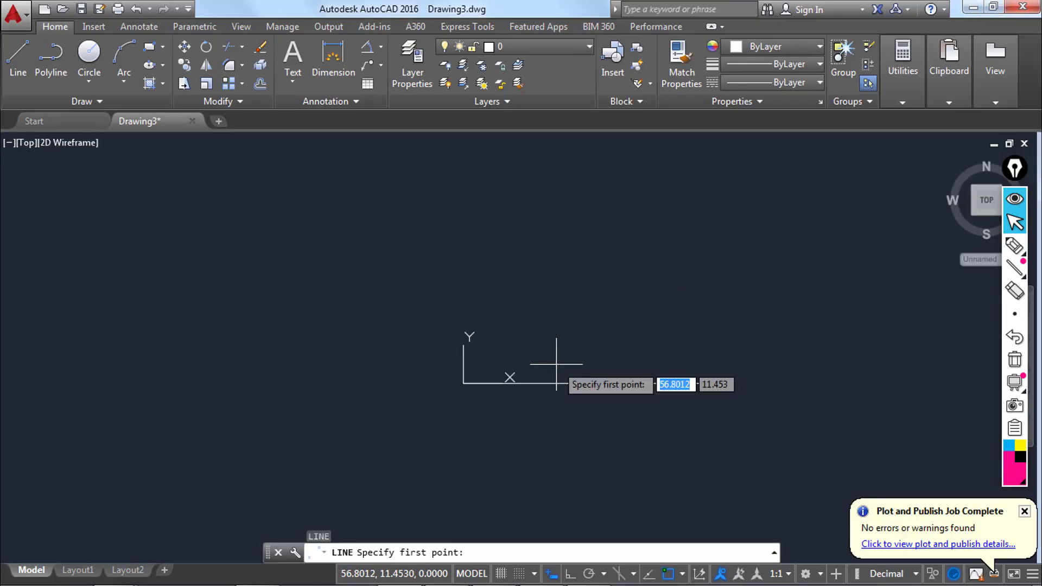
click(709, 384)
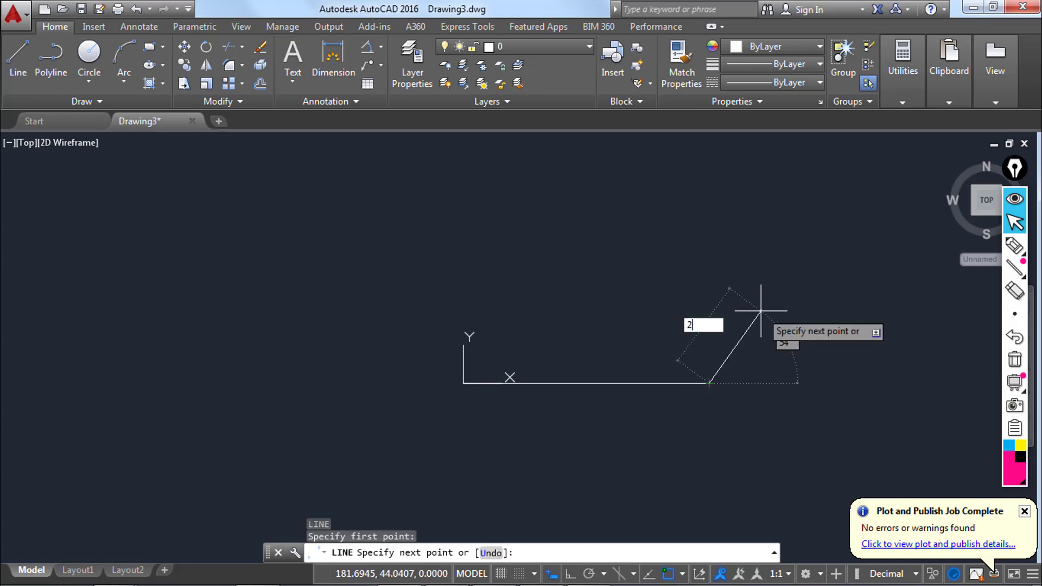
key(Tab)
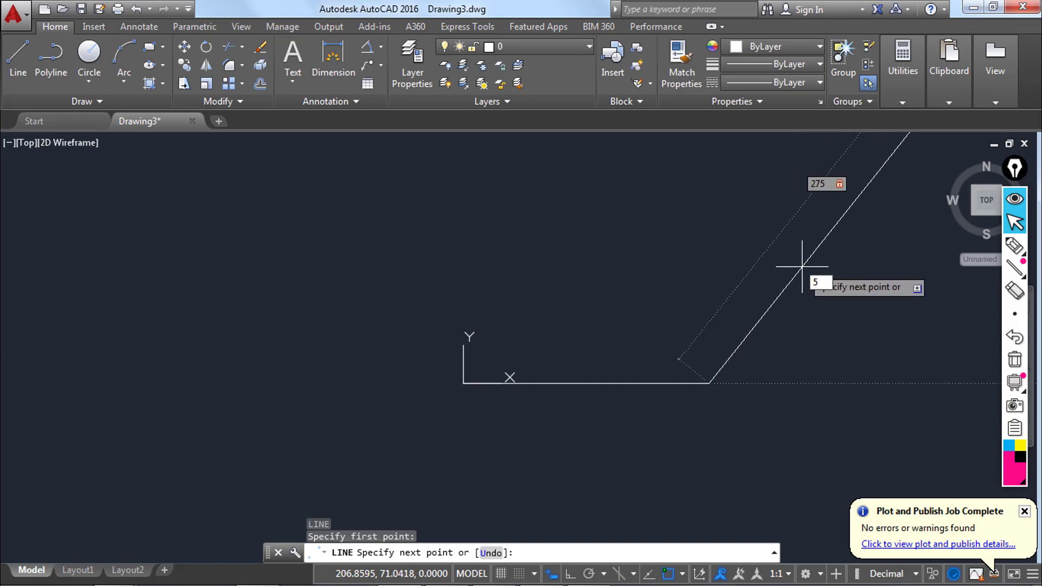
text(59)
key(Return)
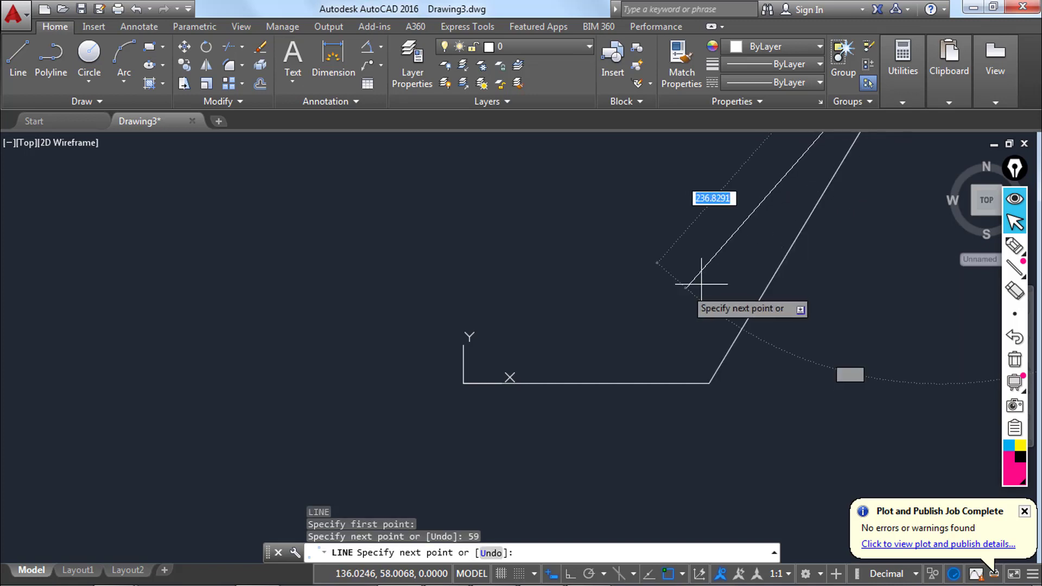
key(Escape)
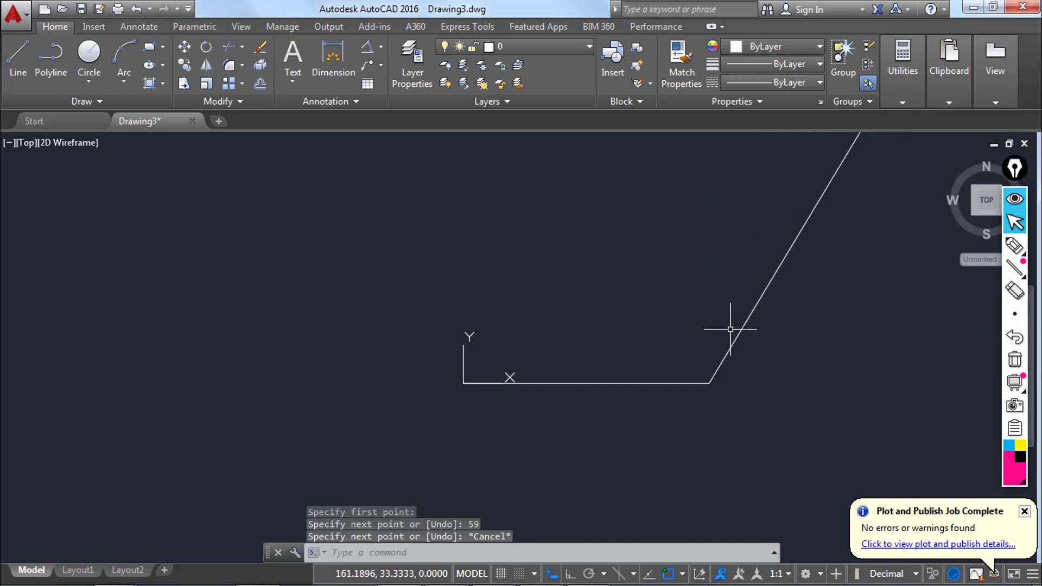
Step: Add an angular dimension inside the corner between the 150 base side and the 275 side
click(380, 48)
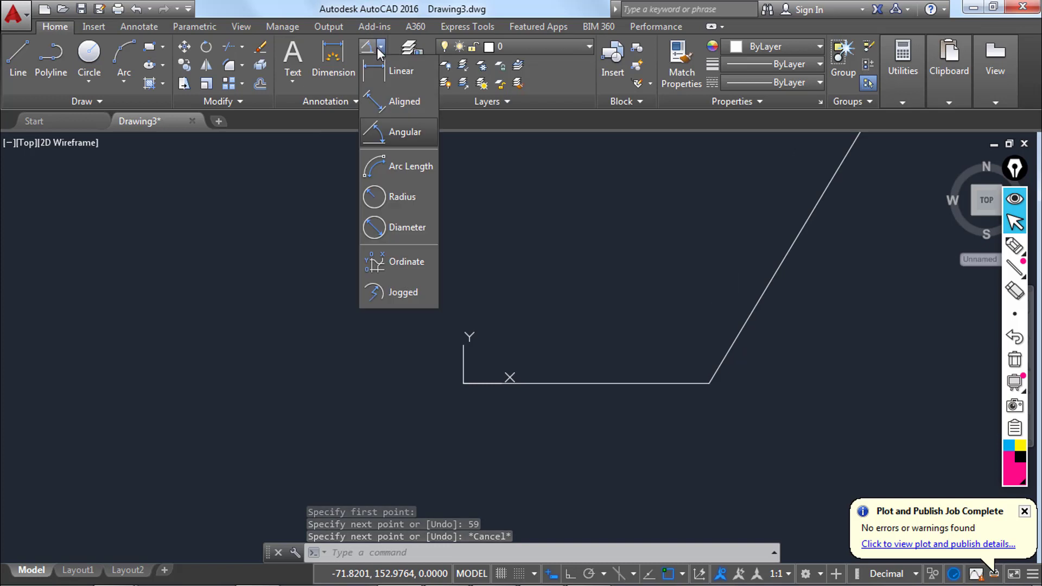
click(404, 132)
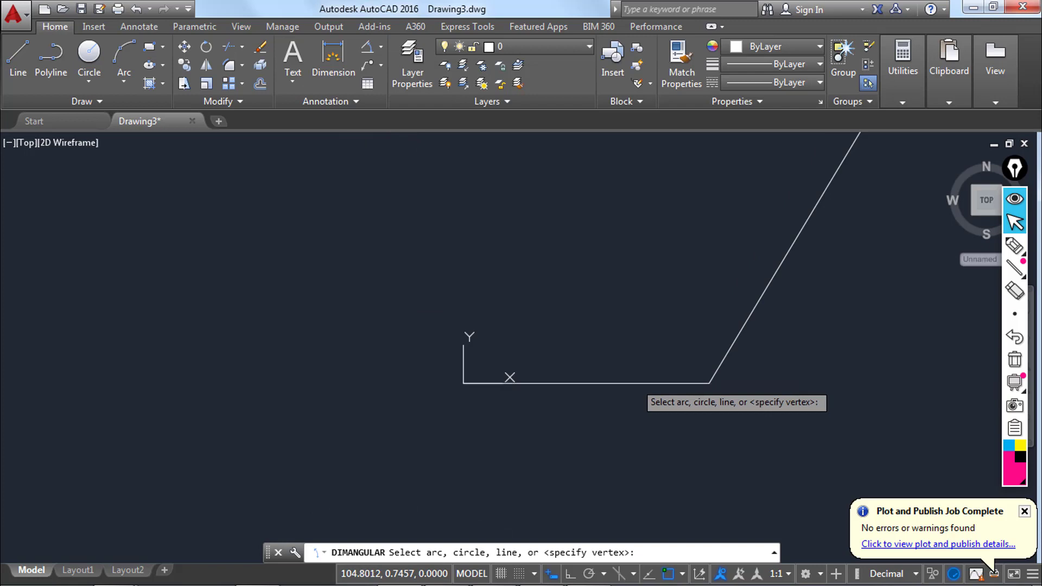
click(634, 383)
click(745, 319)
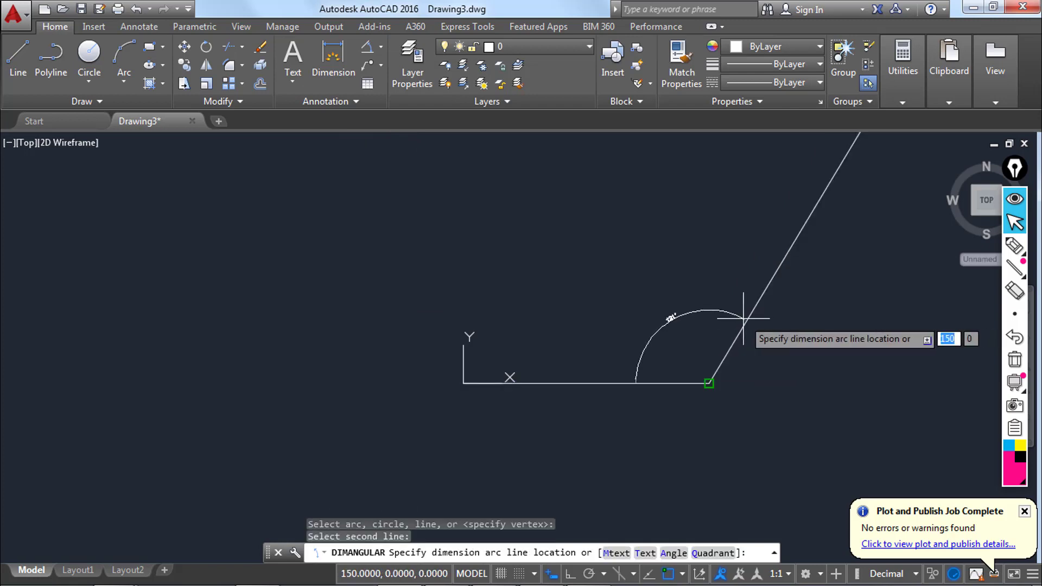
click(739, 319)
scroll(740, 318, up, 3)
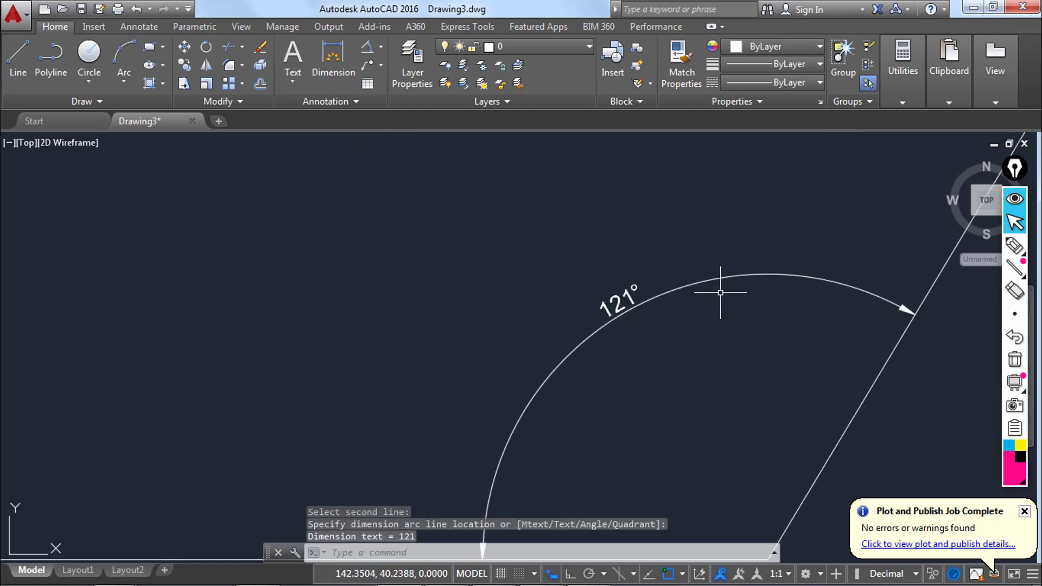
scroll(619, 326, down, 3)
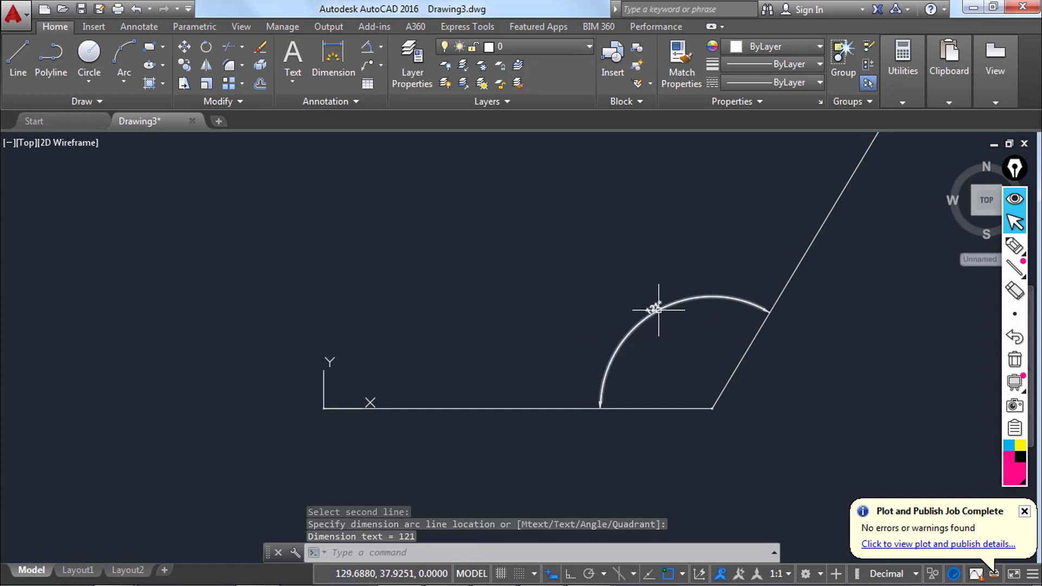
scroll(659, 326, down, 2)
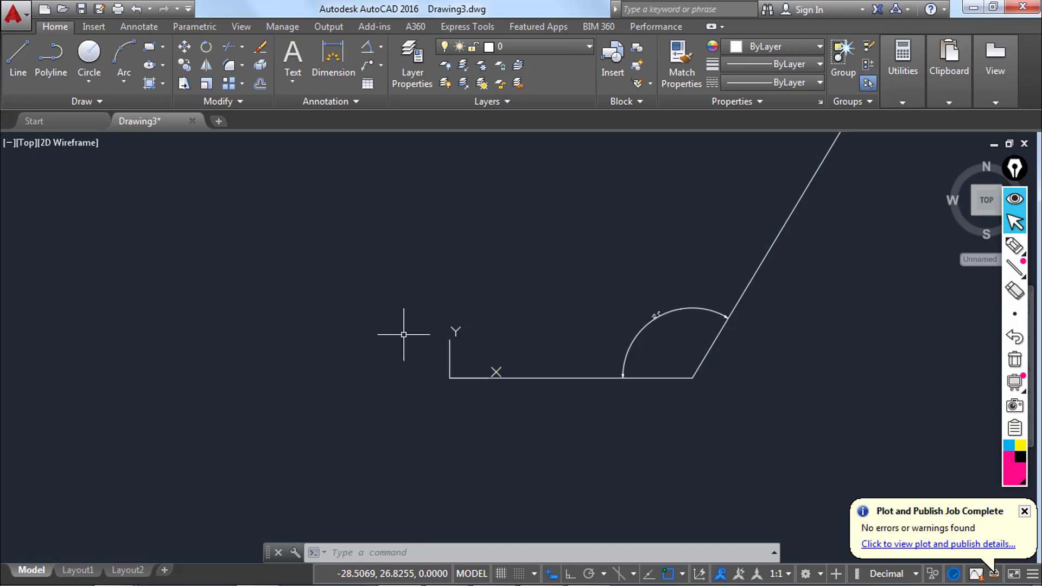
key(Escape)
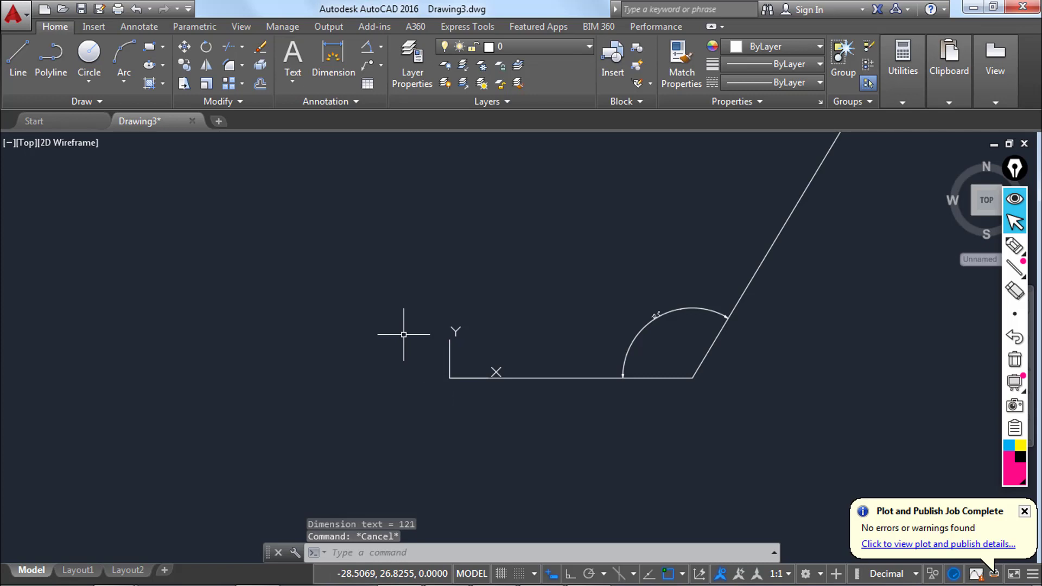
Step: Draw a line 129.07 long at 143° from the left endpoint of the 150 side
text(l)
key(Return)
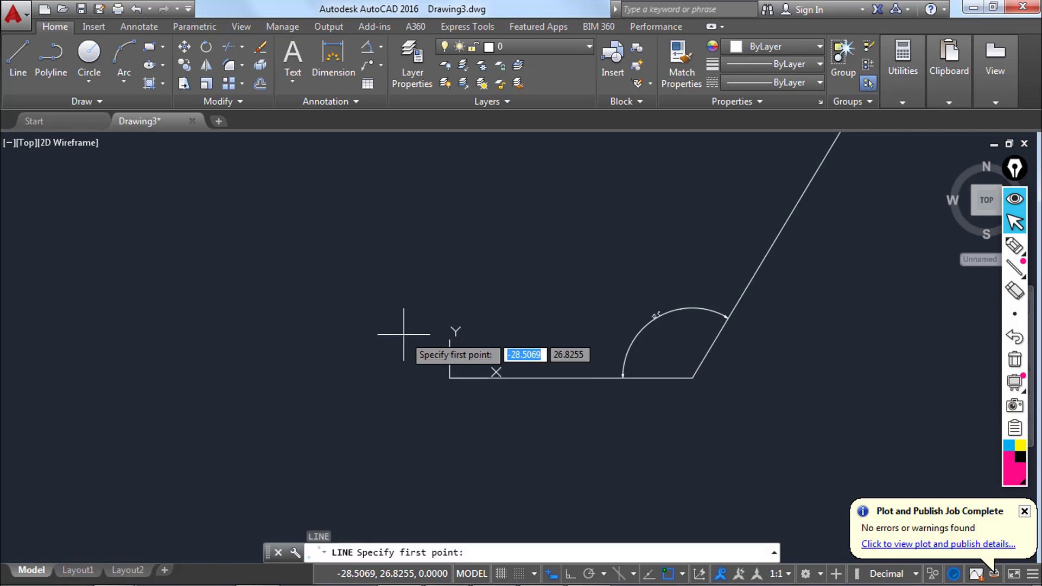
click(450, 377)
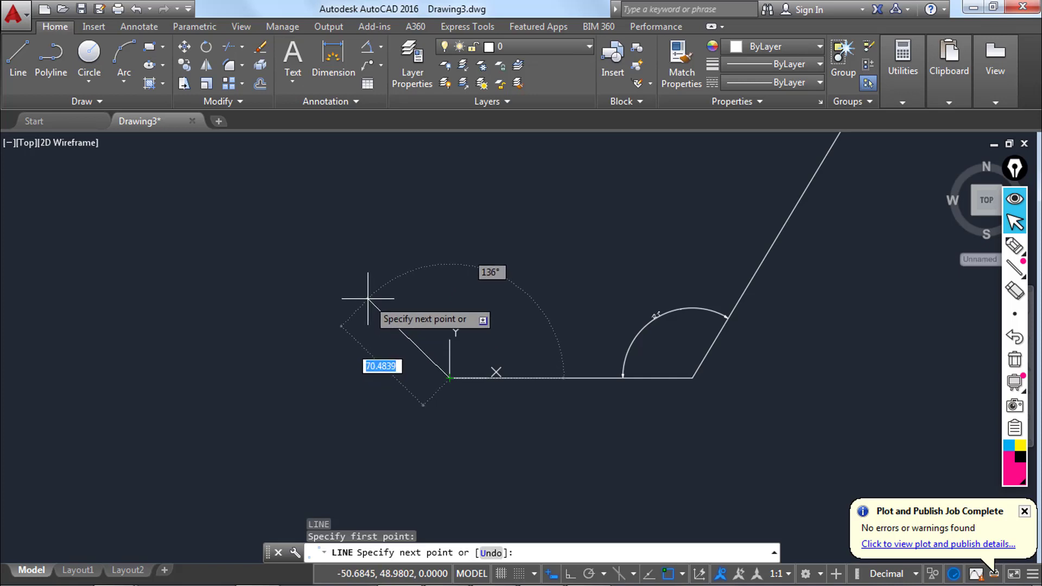
text(129.07)
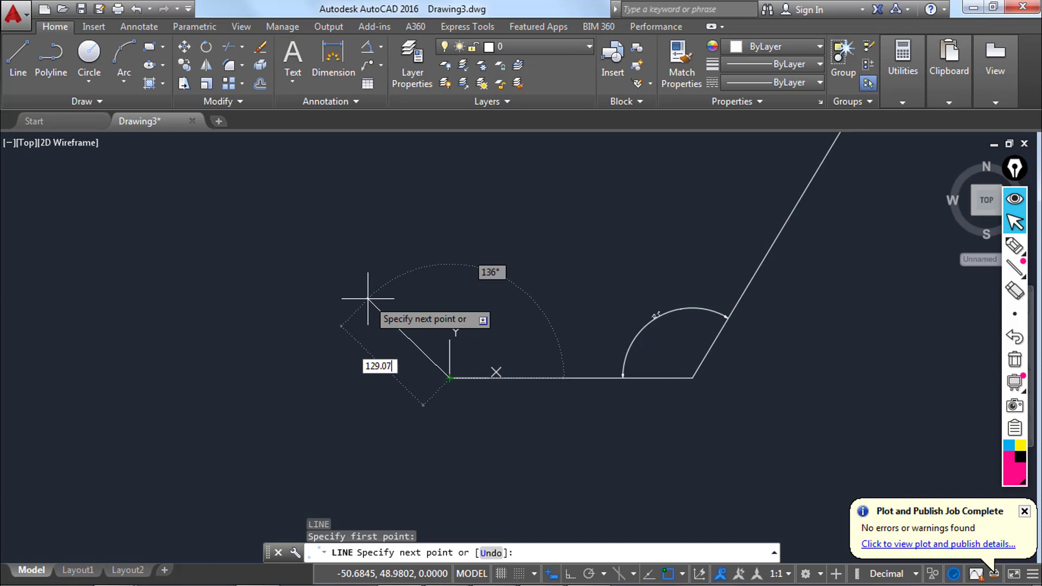
key(Tab)
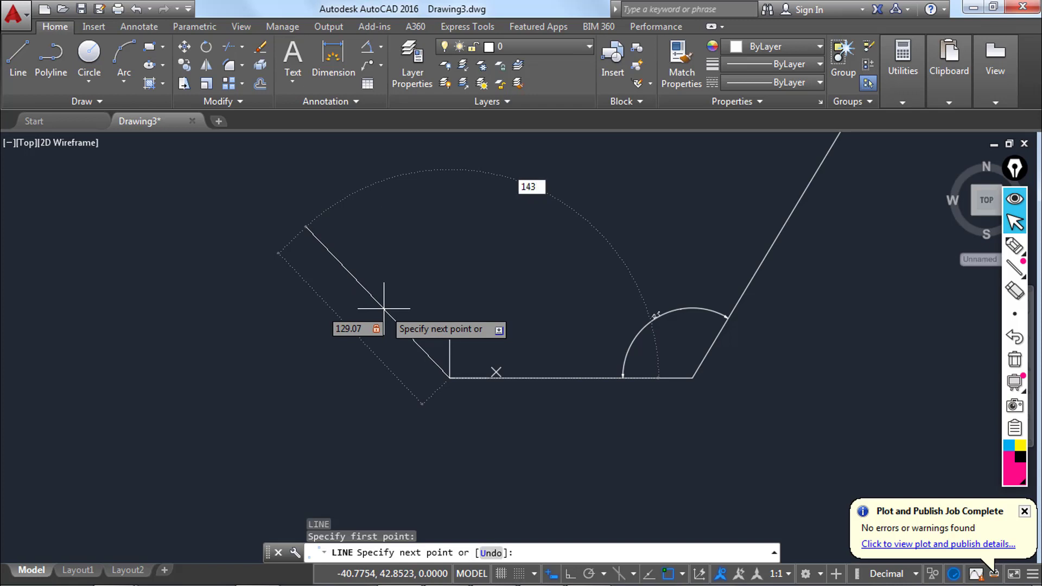
key(Return)
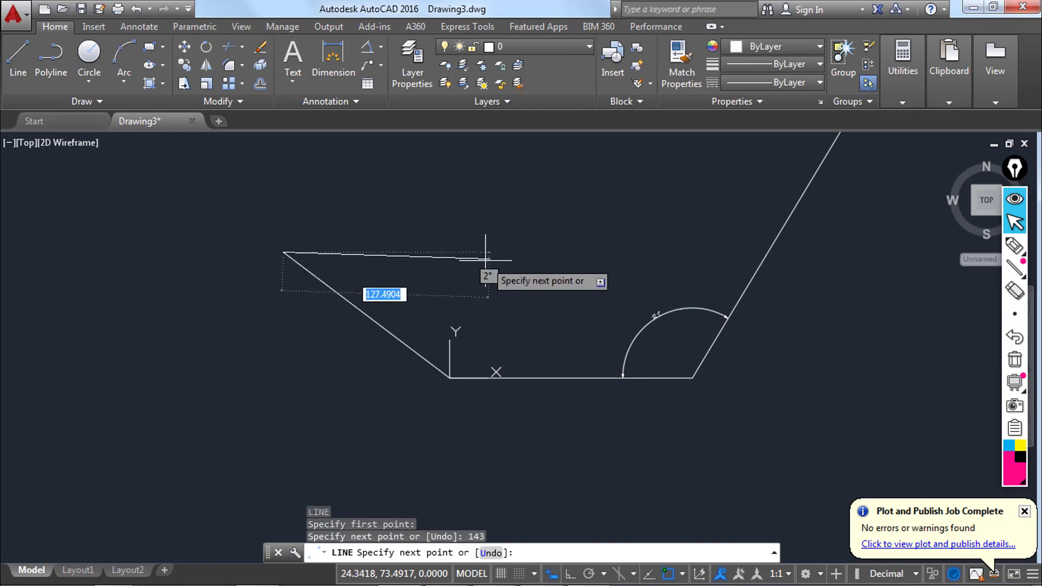
key(Escape)
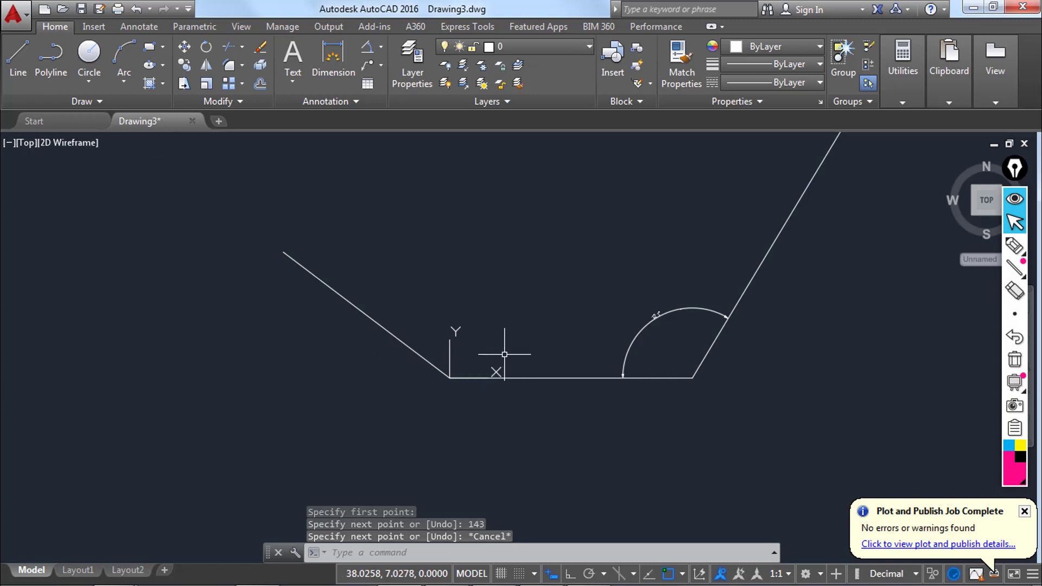
Step: Add an angular dimension inside the corner between the 129.07 side and the 150 base side
click(368, 47)
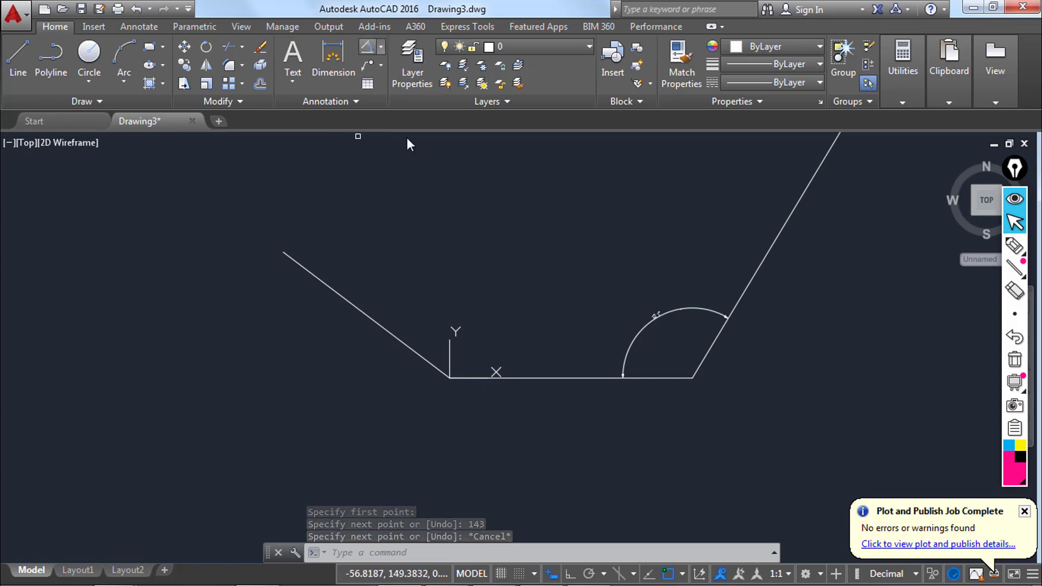
click(410, 352)
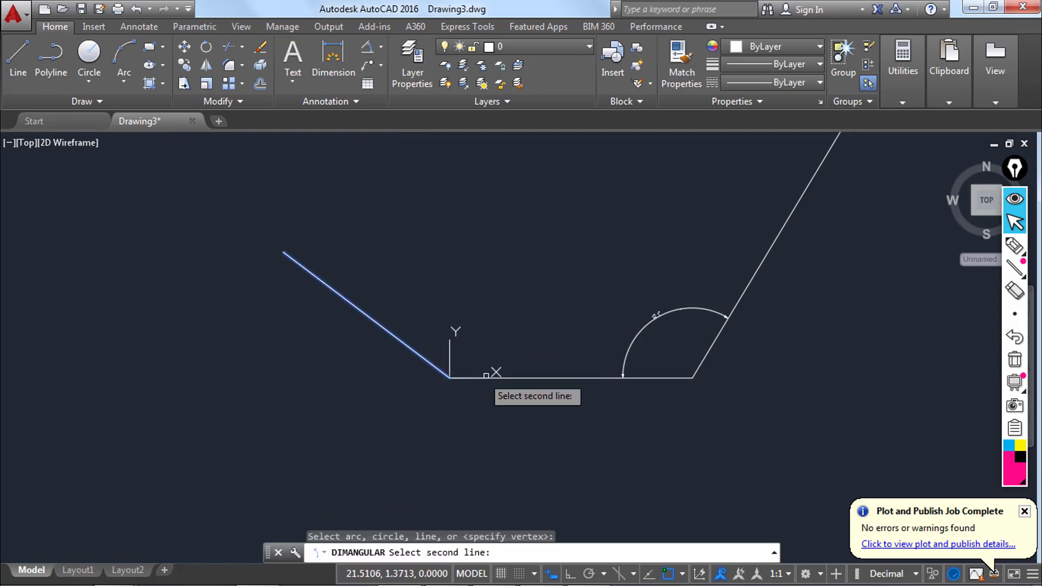
click(487, 376)
click(477, 326)
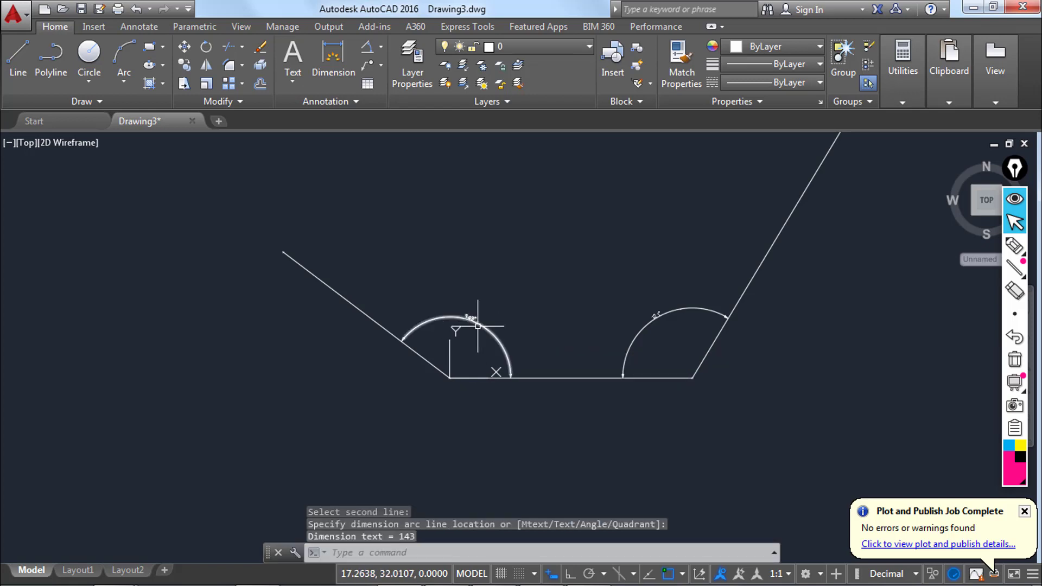
scroll(354, 308, up, 4)
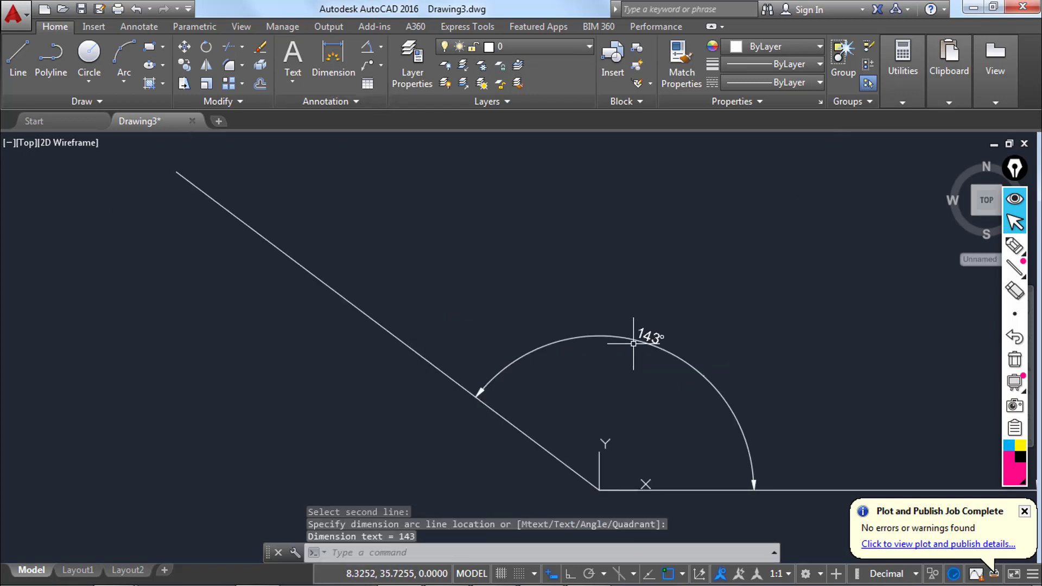
scroll(396, 358, down, 4)
scroll(396, 358, down, 5)
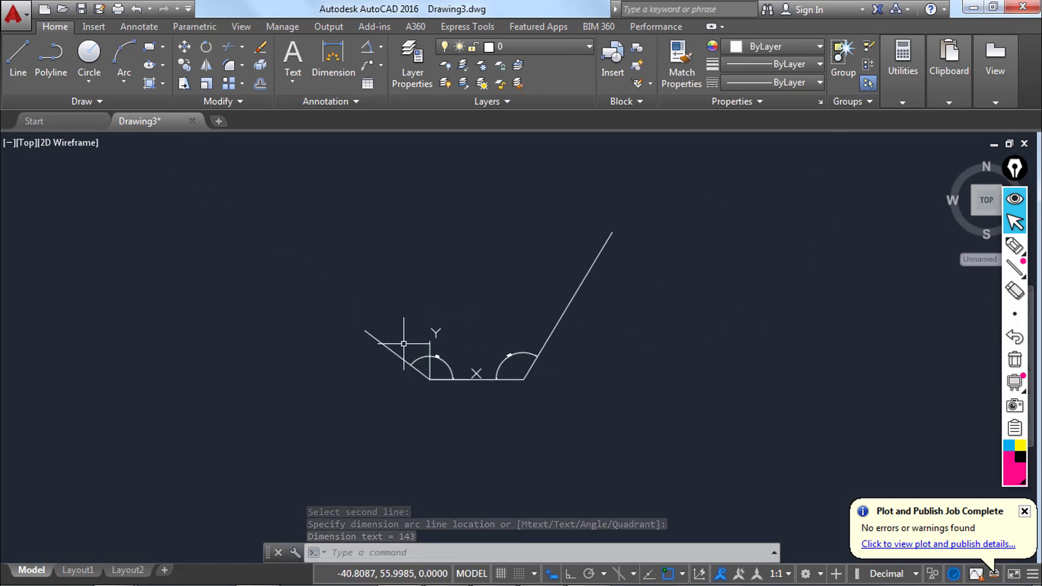
scroll(400, 344, up, 3)
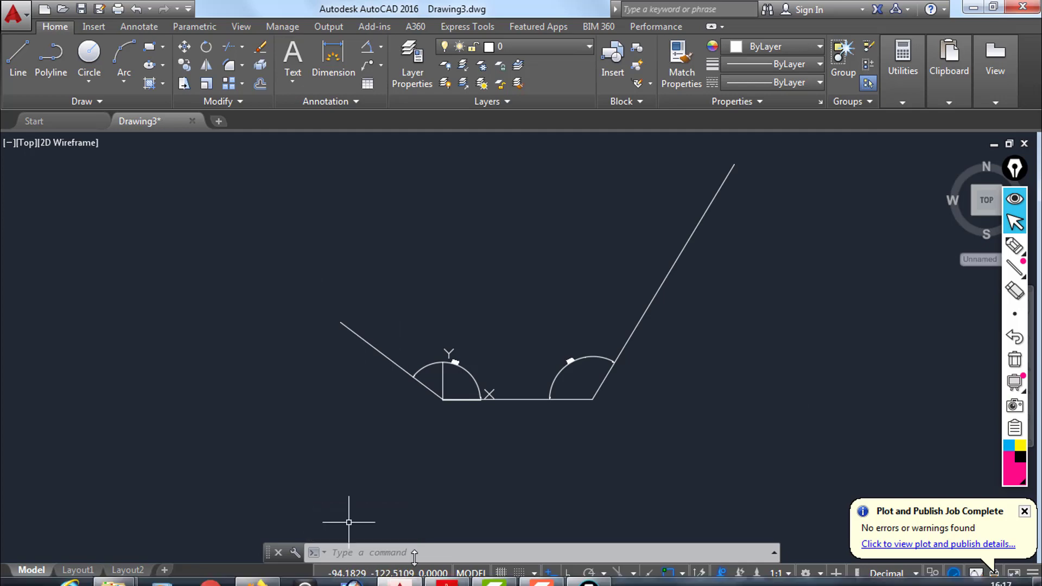
Step: Check the reference PDF for the length and angle of the side adjoining the 129.07 side, and return to Drawing3 in AutoCAD
click(430, 573)
ctrl+scroll(425, 497, down, 3)
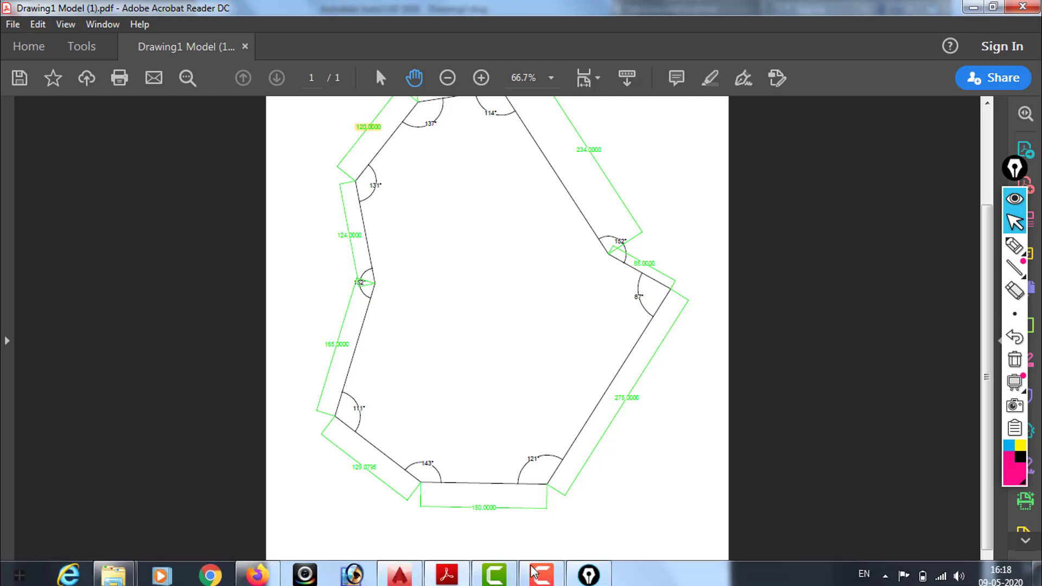
click(409, 580)
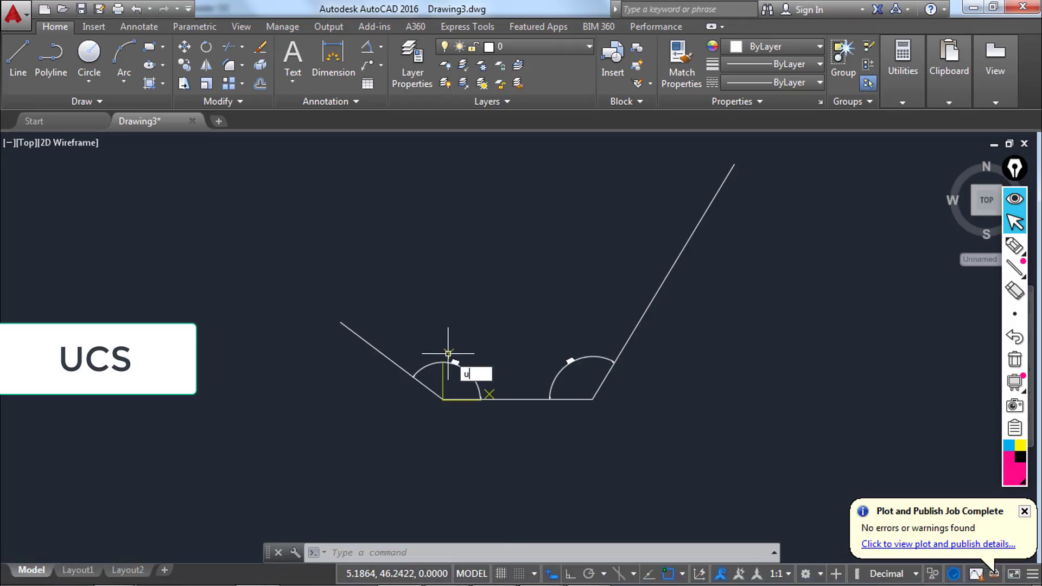
Step: Move the UCS origin to the 129.07 line's free upper end, with the X axis along the line toward the 143° corner and Y upward
text(ucs)
key(Return)
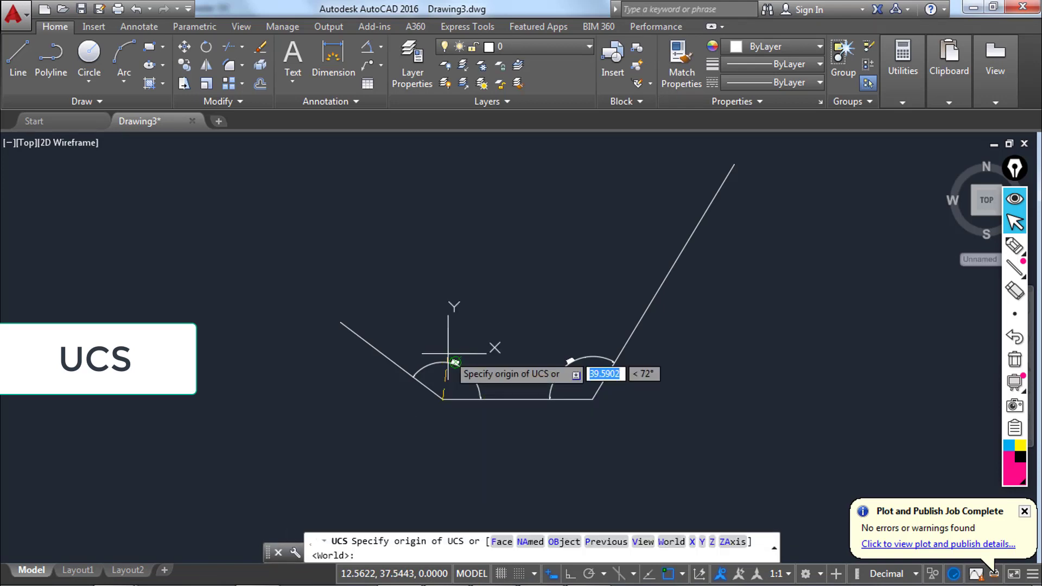
scroll(336, 320, up, 4)
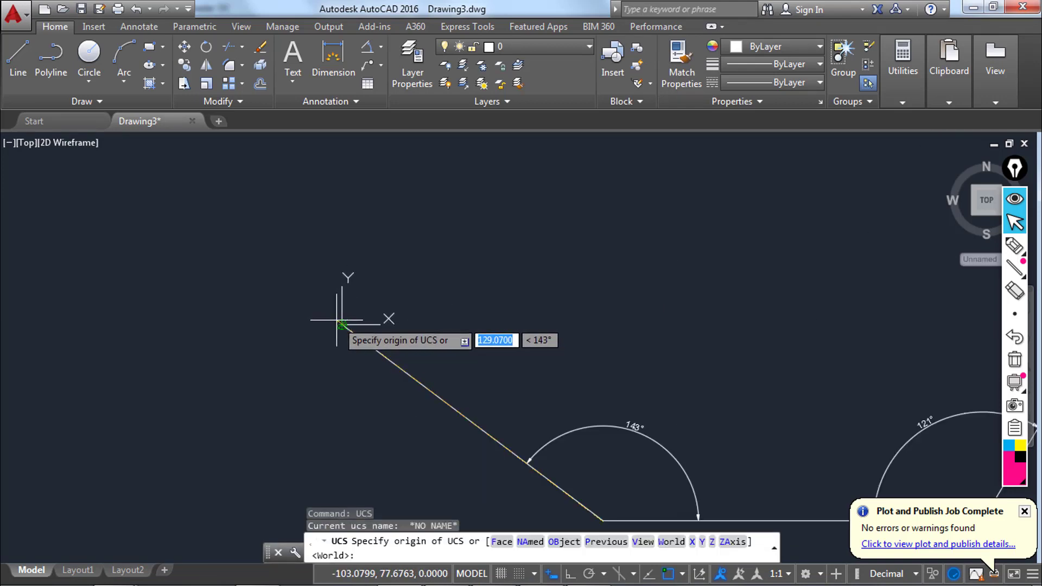
click(342, 324)
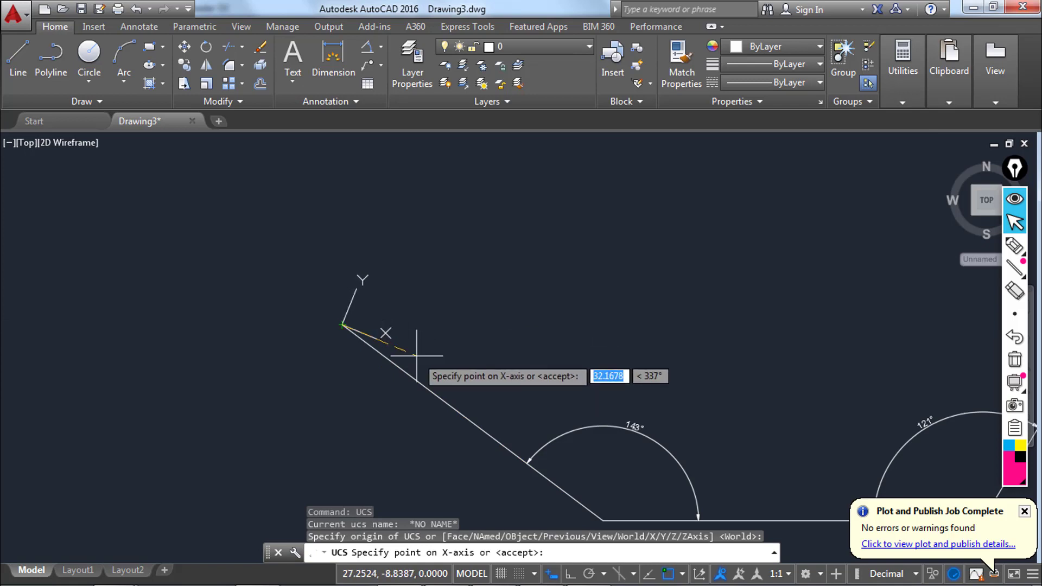
click(602, 522)
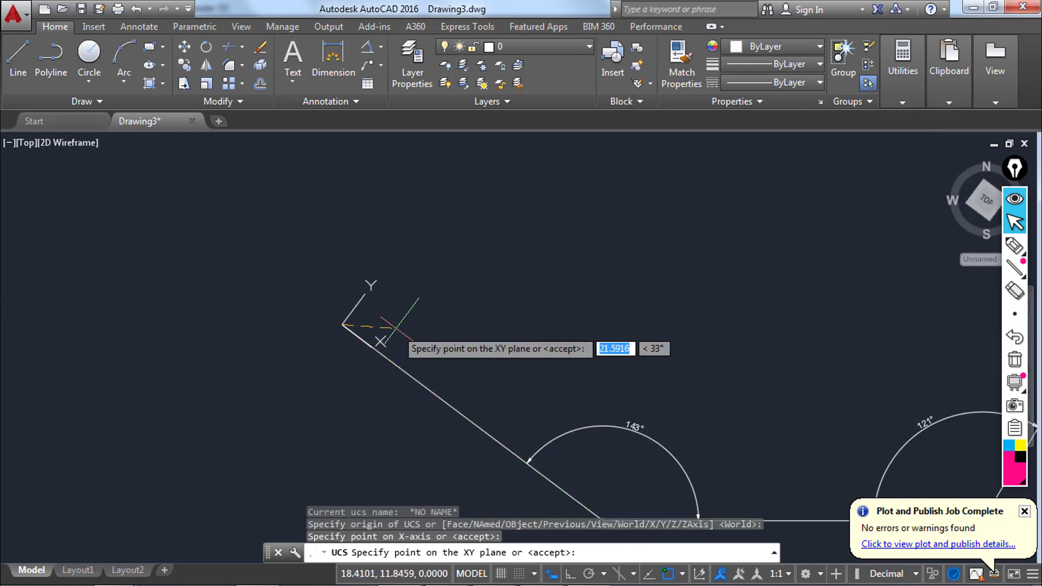
click(395, 256)
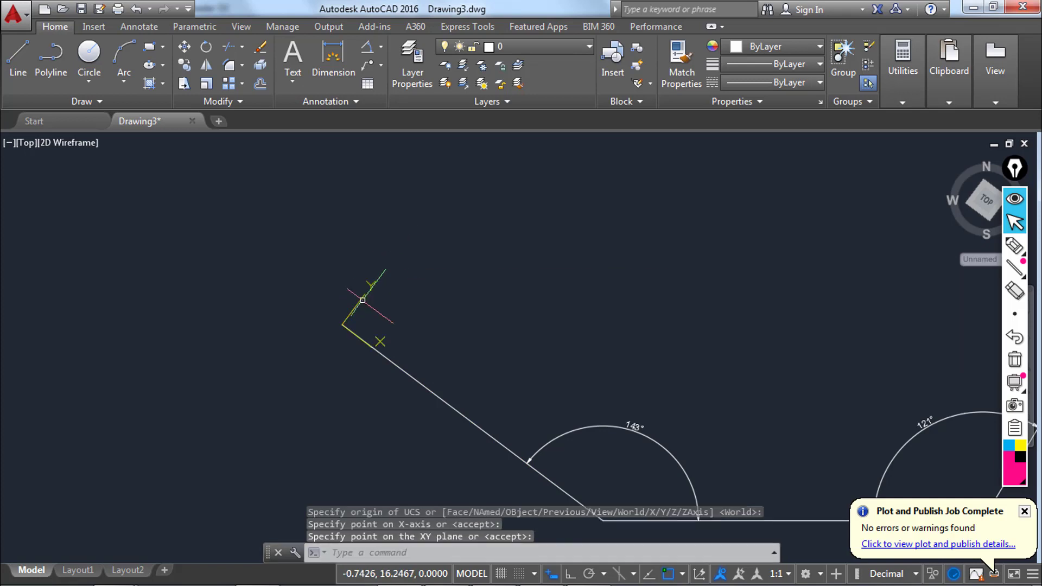
Step: Draw a line 165 long at 111° from the free upper end of the 129.07 side
scroll(396, 326, down, 2)
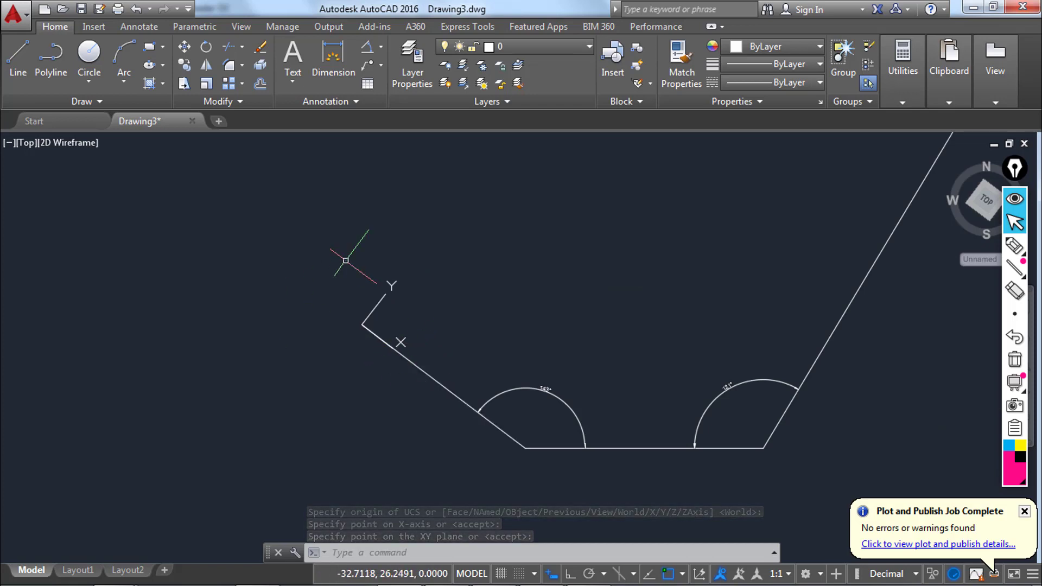
text(l)
key(Return)
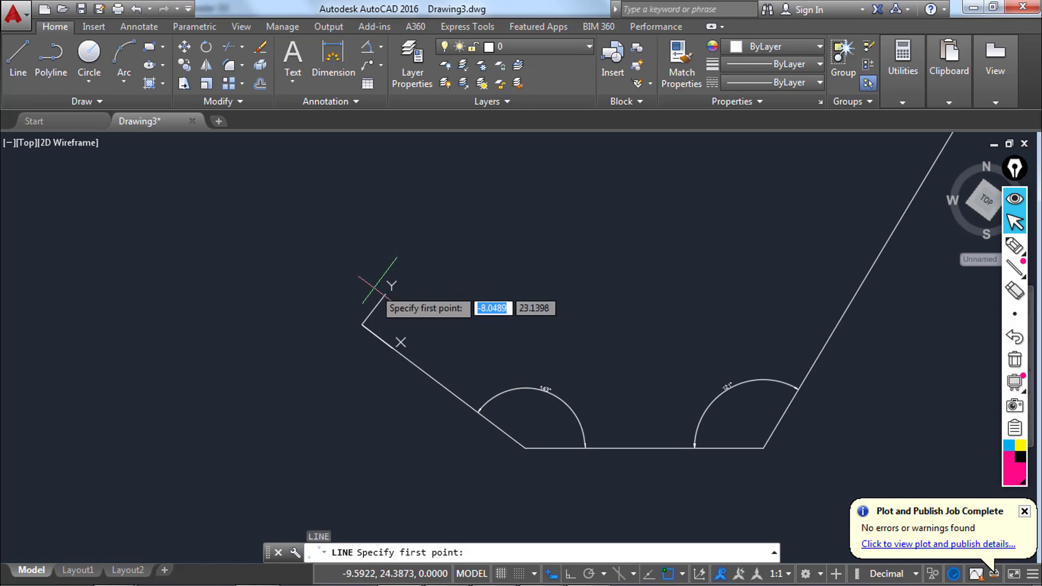
click(362, 325)
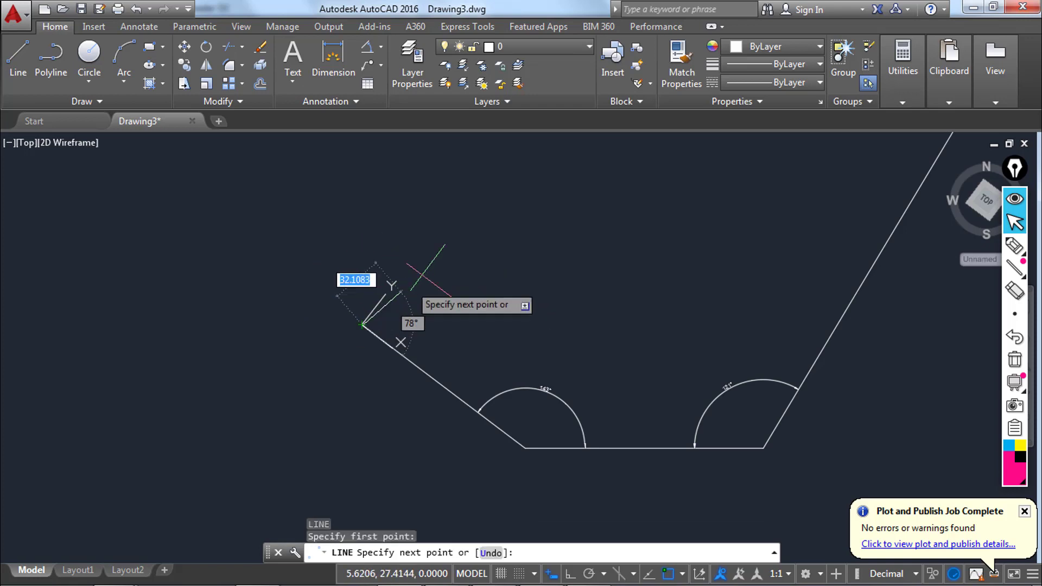
text(1)
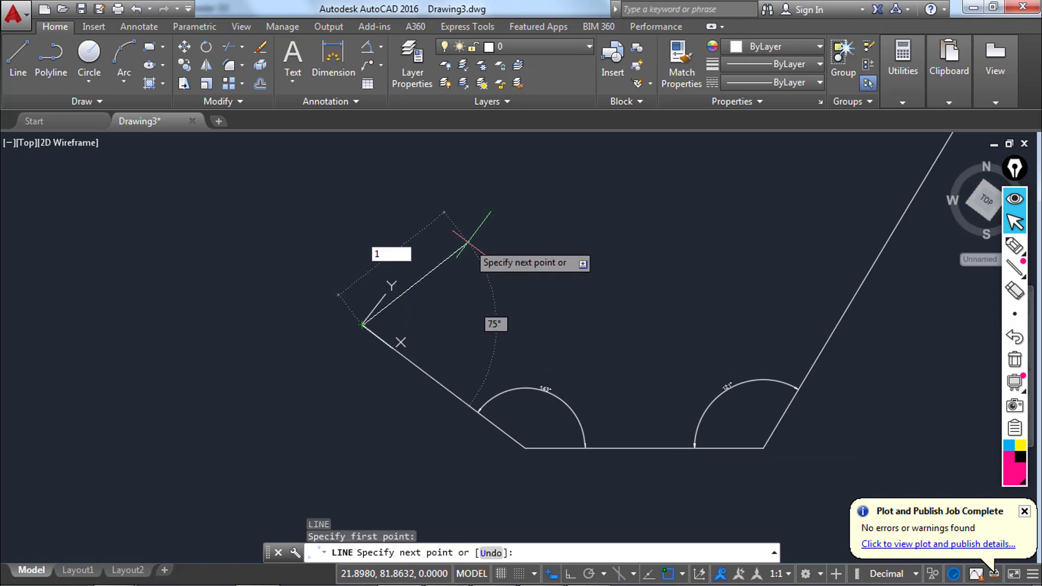
text(65)
key(Tab)
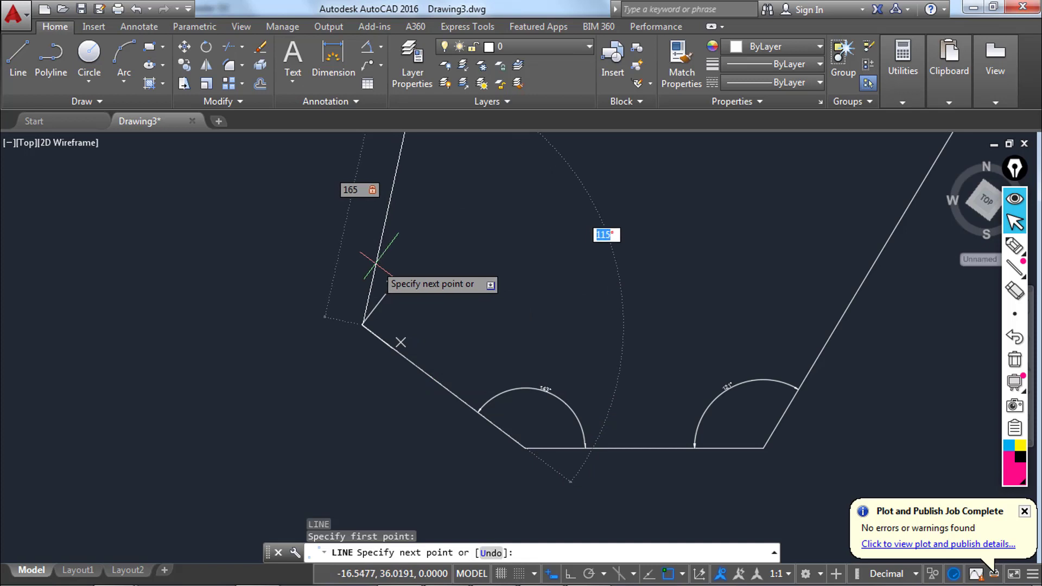
key(Return)
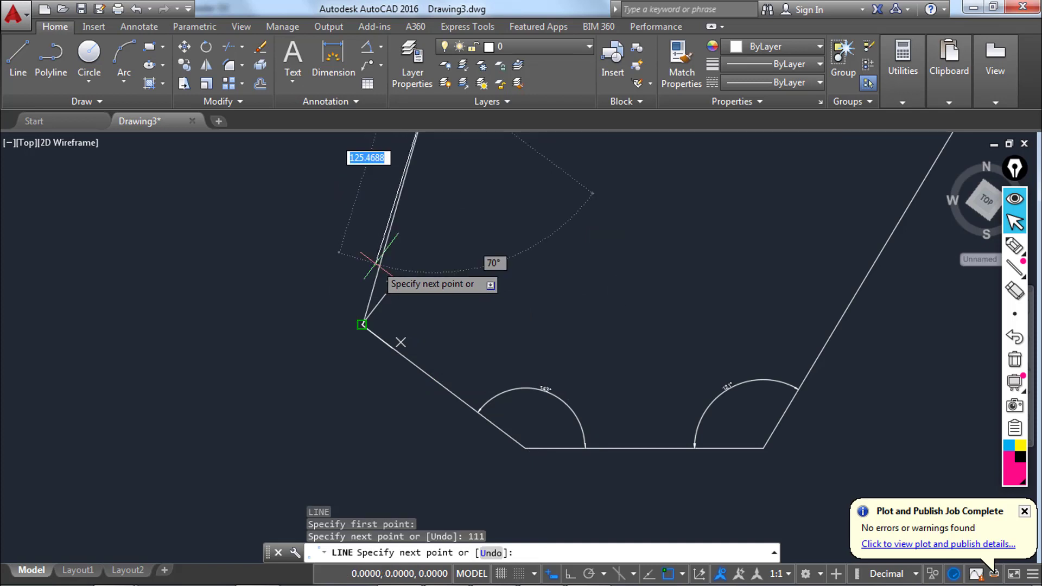
scroll(451, 340, down, 4)
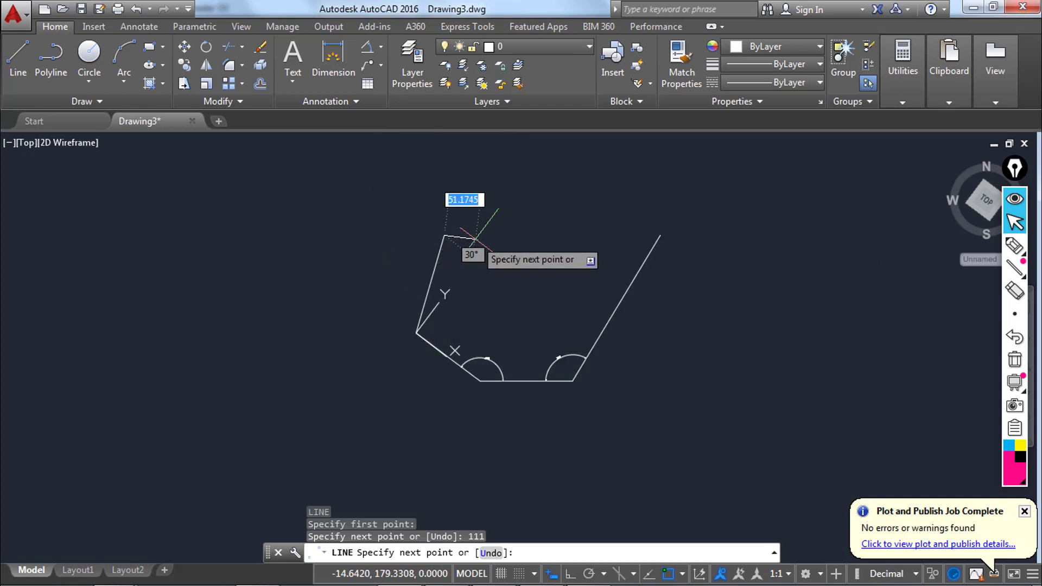
key(Escape)
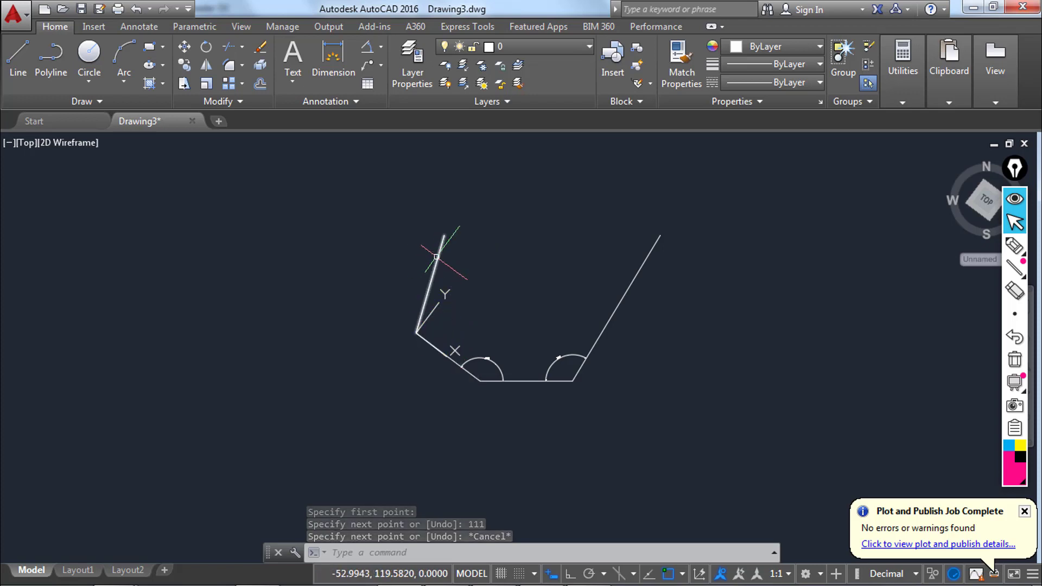
Step: Move the UCS origin to the 165 line's upper end, with the X axis along the line toward its lower end and Y pointing into the polygon
text(u)
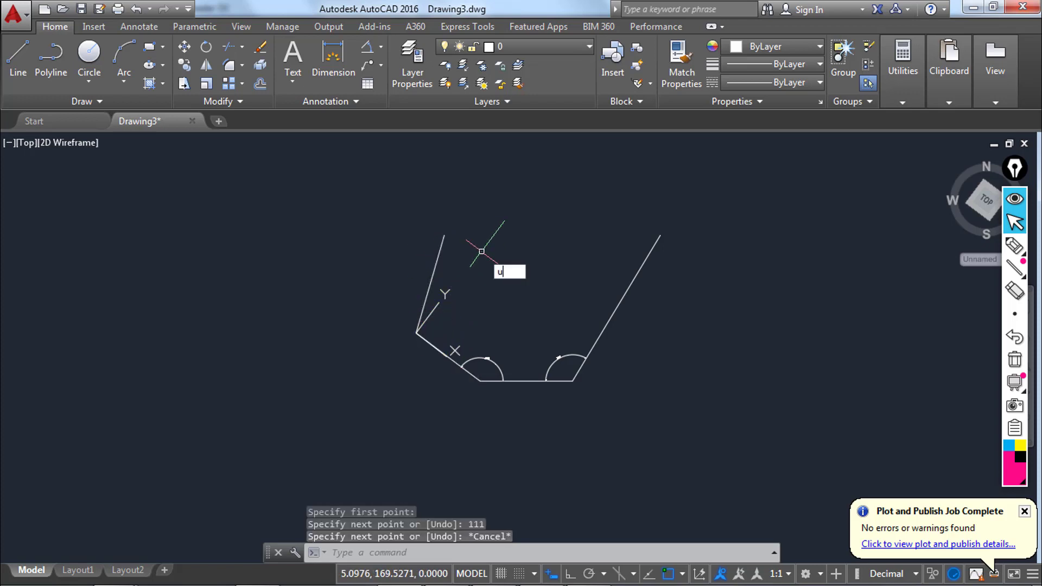
key(Return)
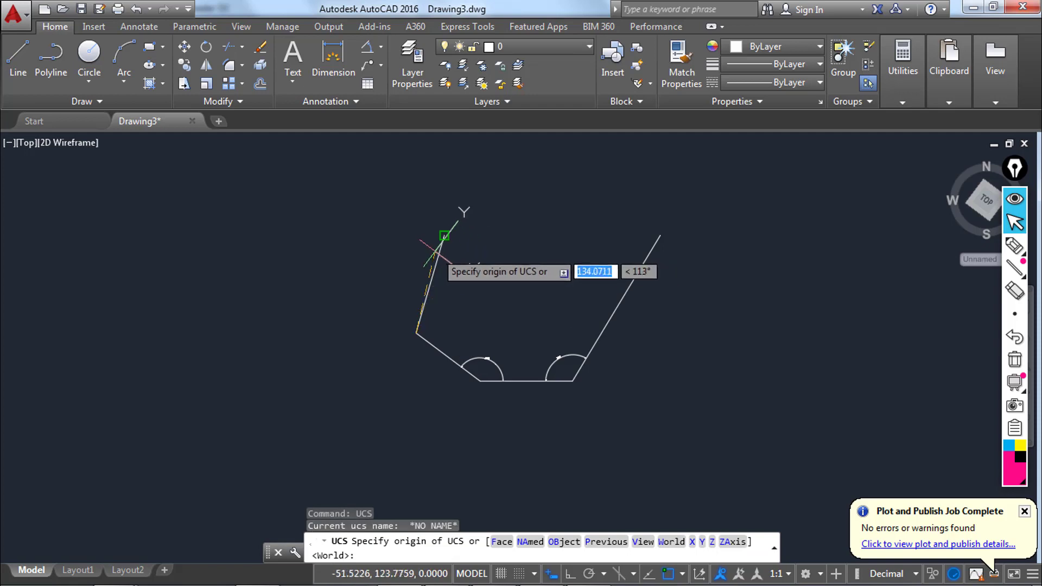
click(444, 235)
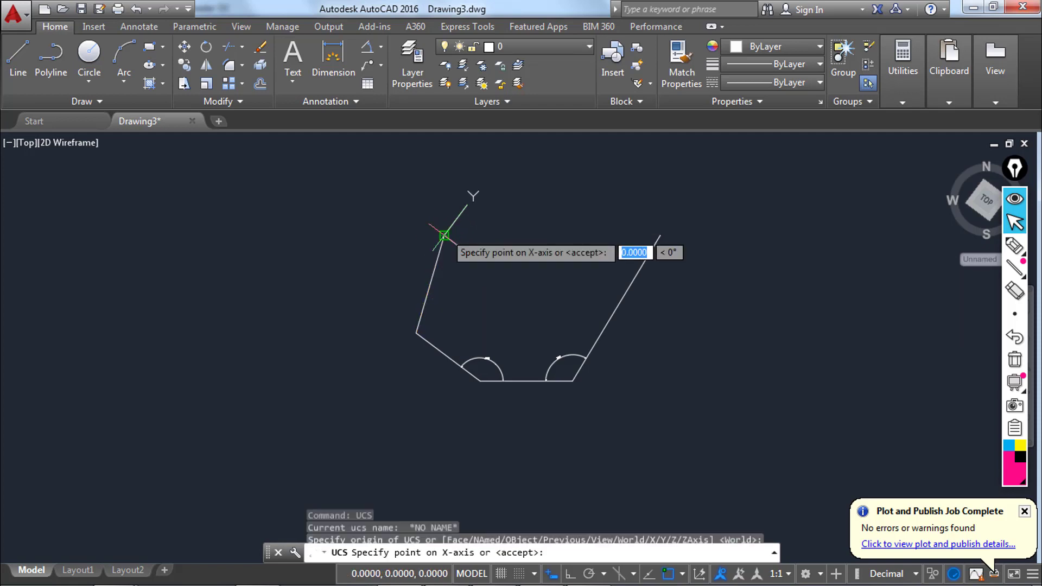
click(415, 332)
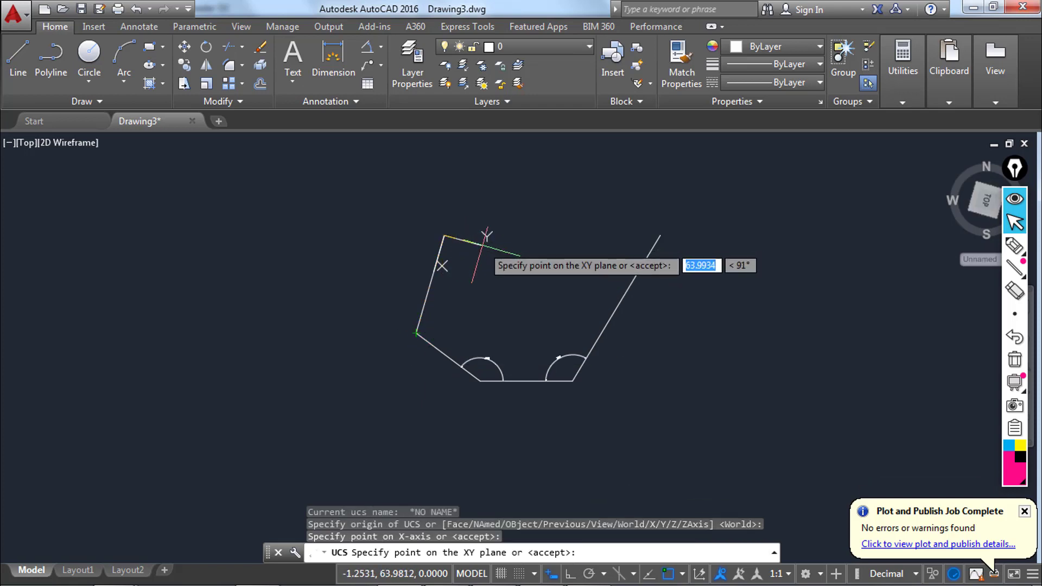
click(482, 246)
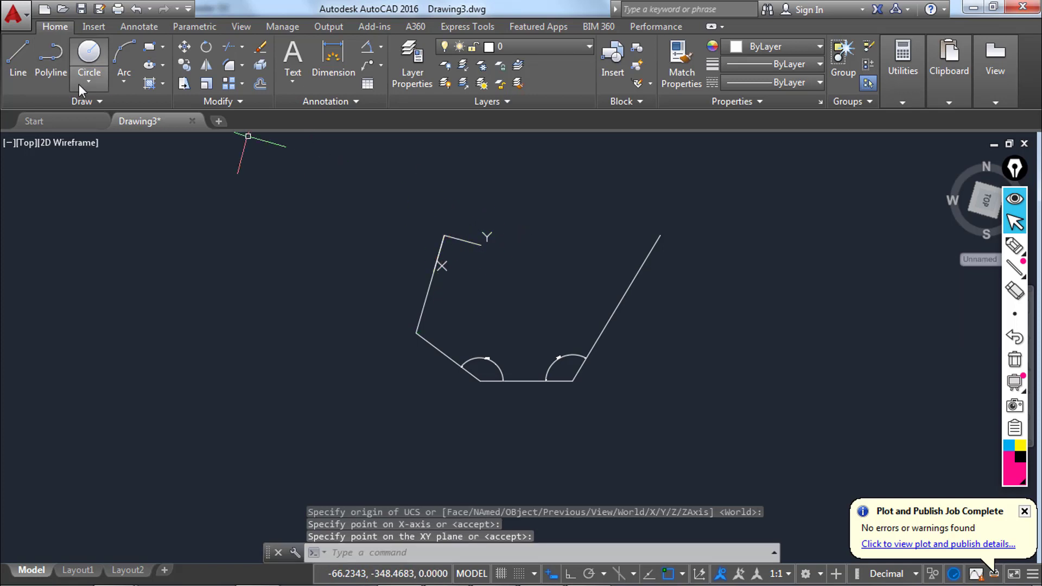
Step: Check the next side in the reference PDF and draw it as a line 124 long at 152° from the upper end of the 165 side
text(l)
key(Return)
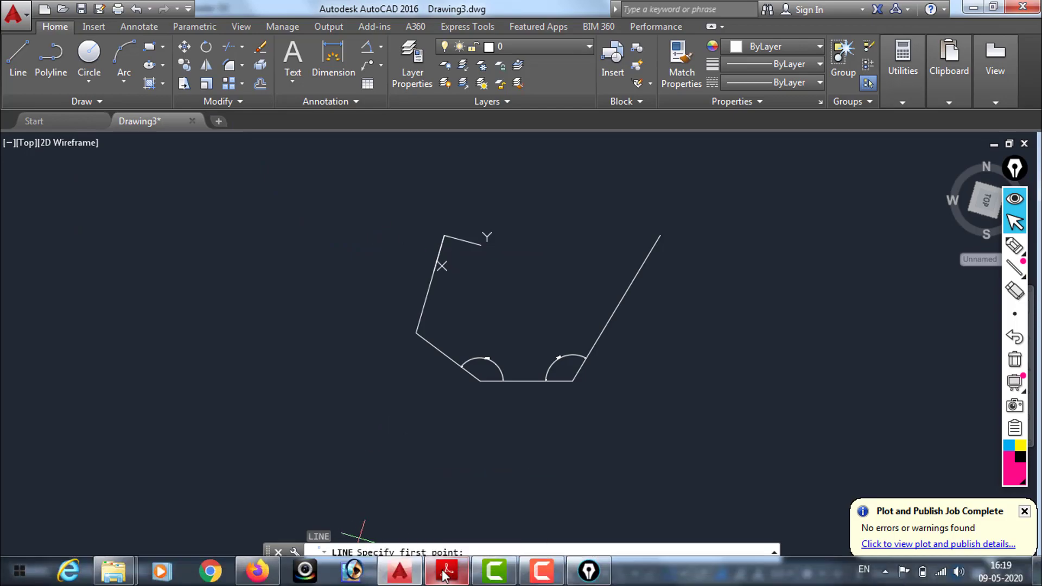
click(446, 578)
scroll(387, 289, up, 3)
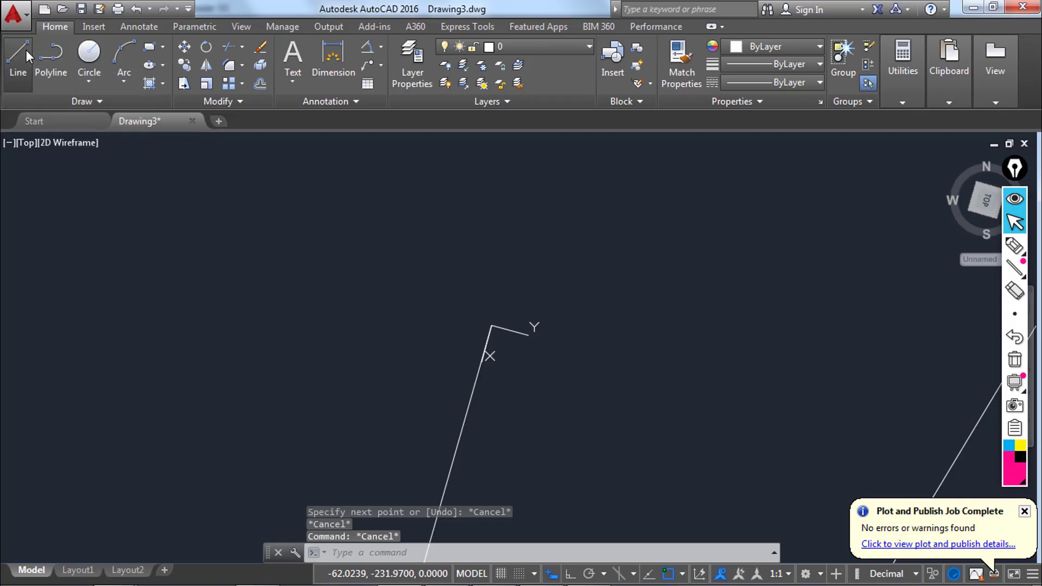
click(26, 50)
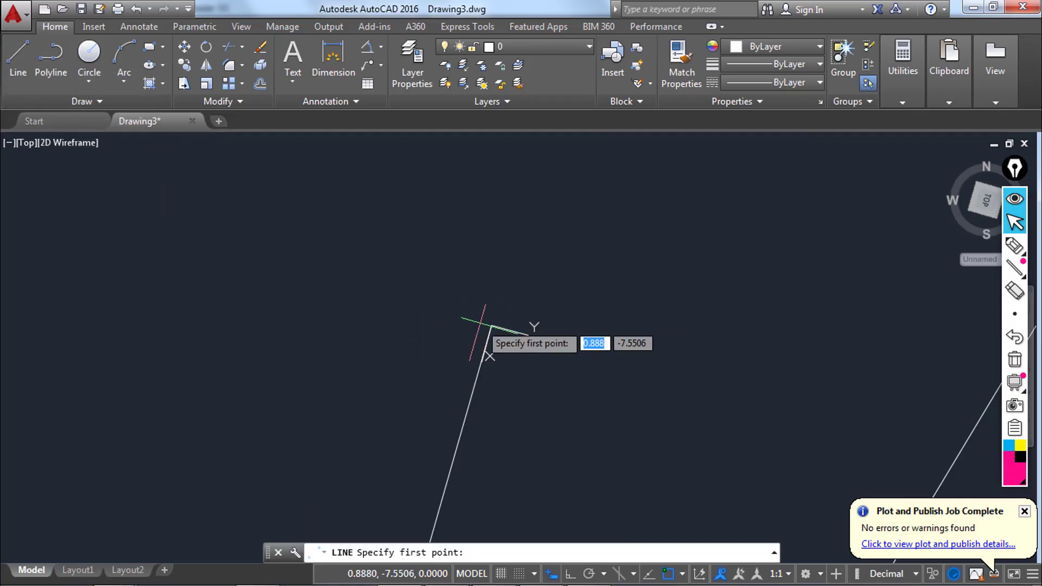
click(491, 326)
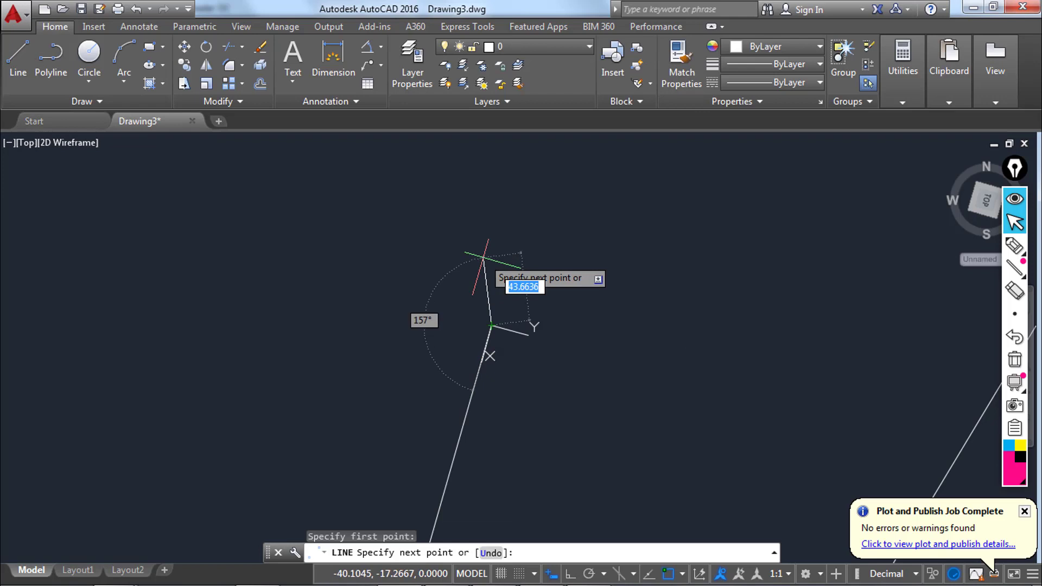
text(124)
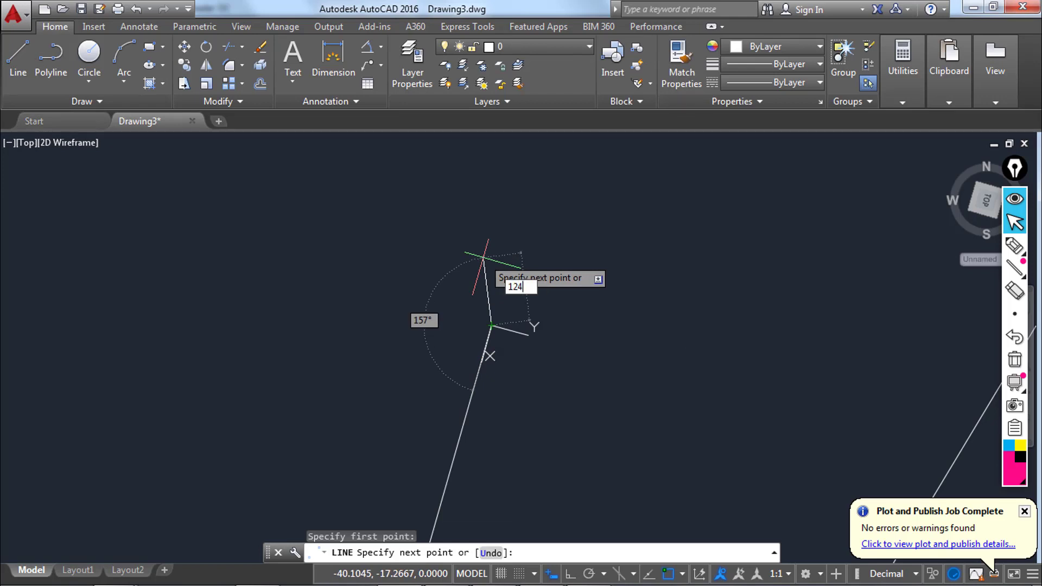
key(Tab)
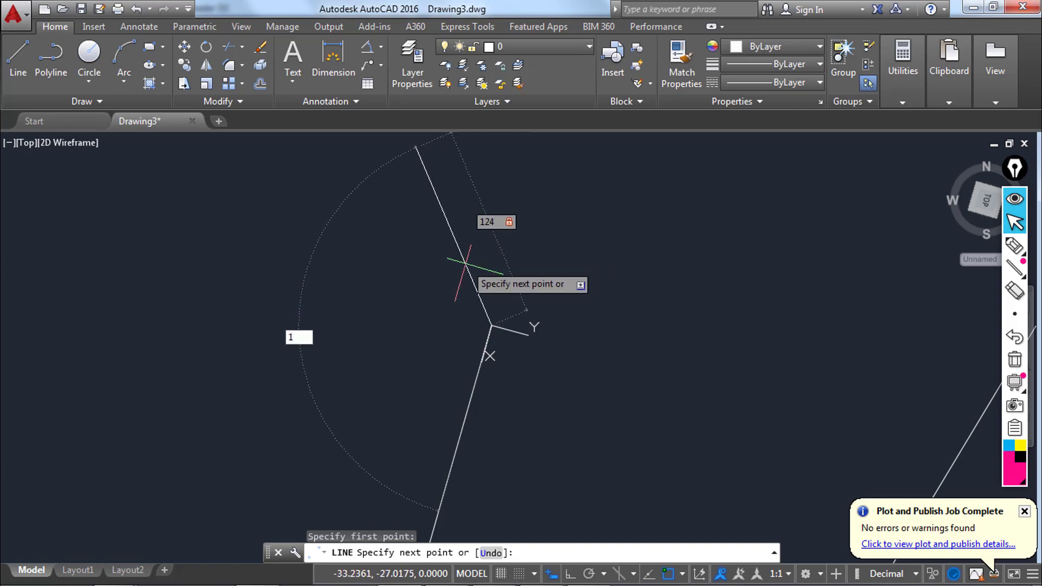
key(Return)
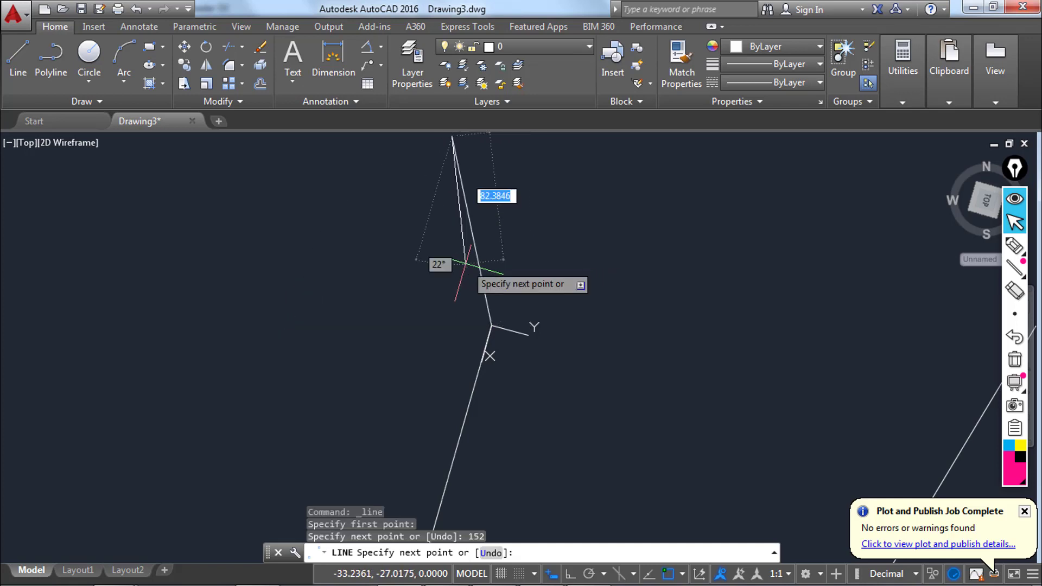
scroll(398, 298, down, 3)
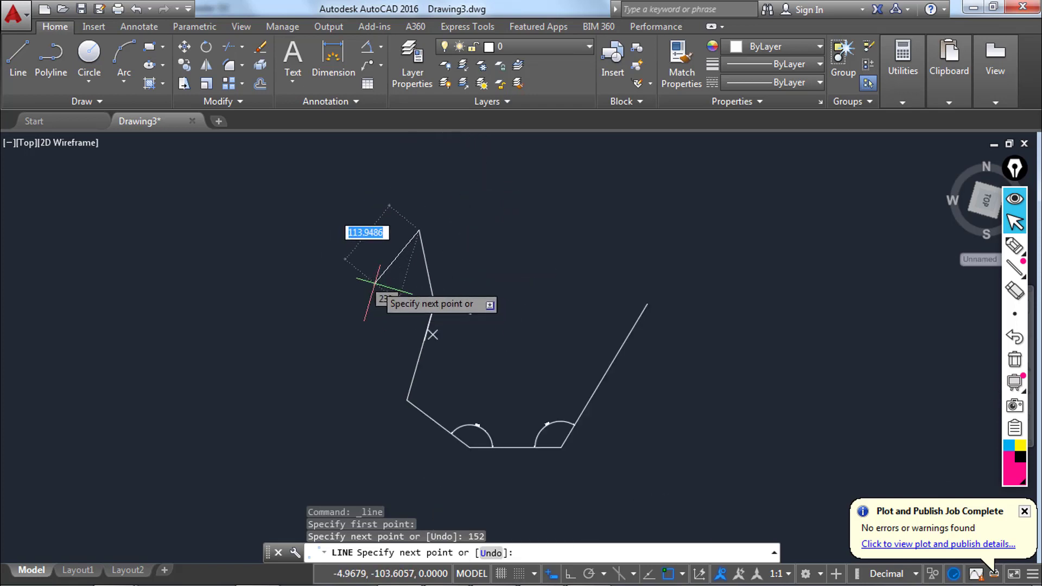
key(Escape)
Step: Move the UCS origin to the 124 line's free upper end, with the X axis down along the line and Y toward the polygon's interior
text(u)
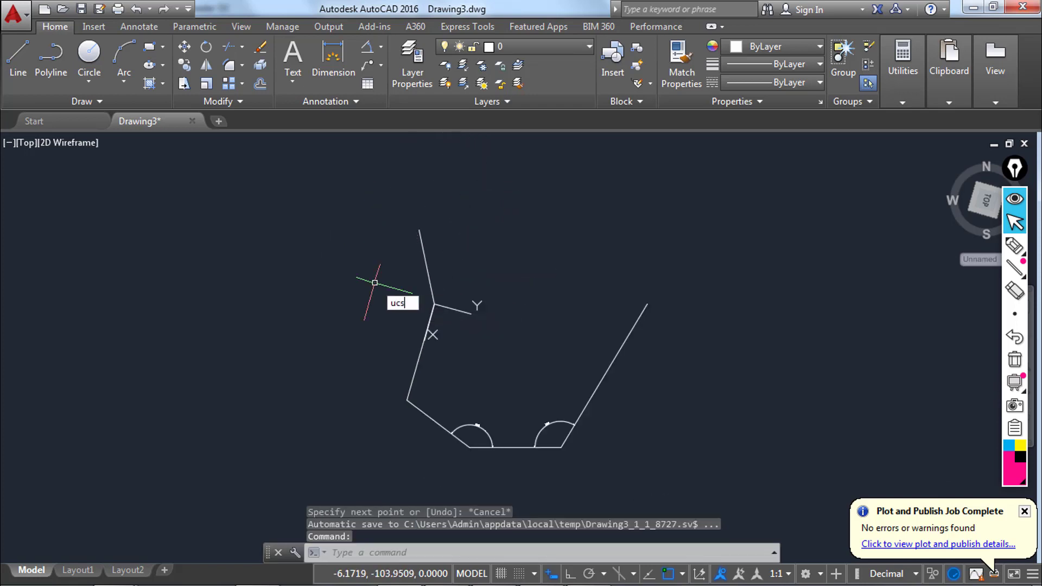
text(cs)
key(Return)
scroll(393, 203, up, 2)
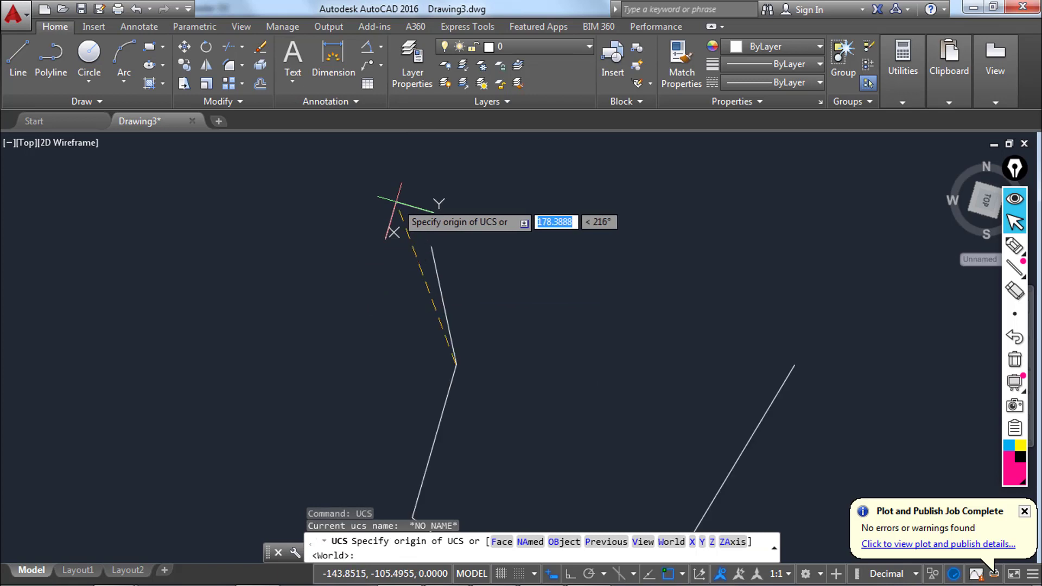
click(431, 248)
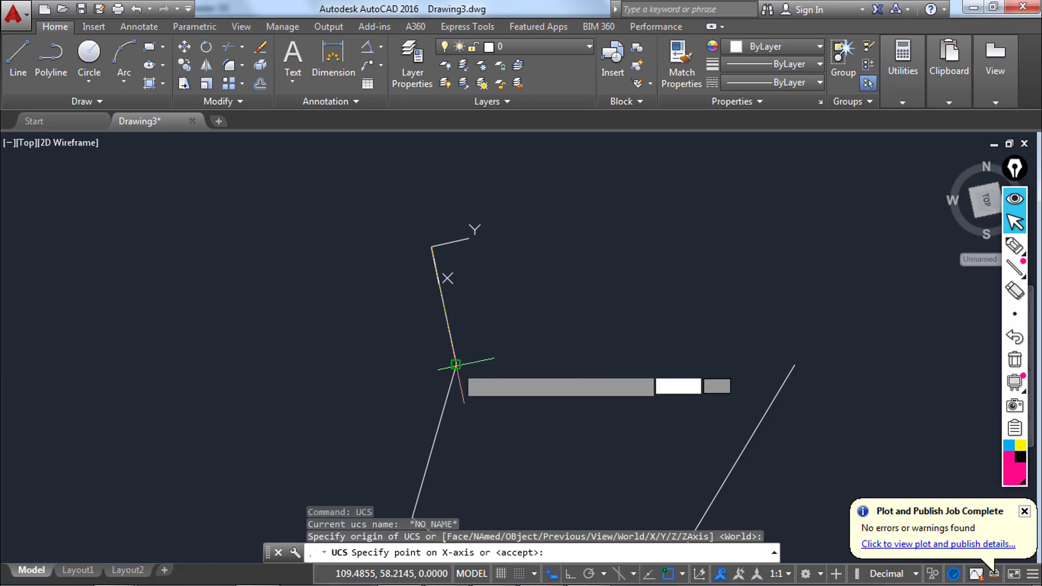
click(455, 364)
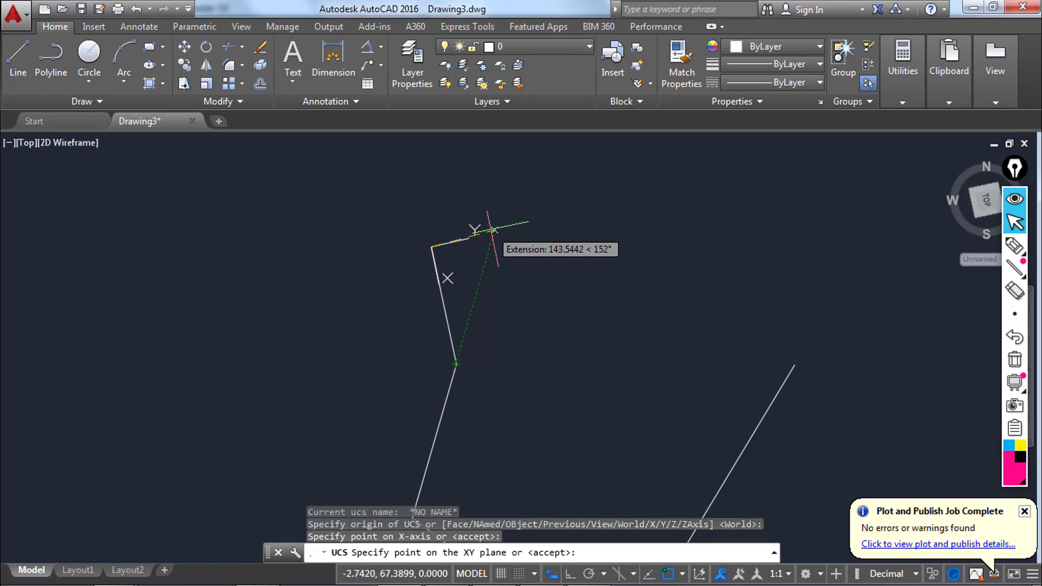
click(491, 229)
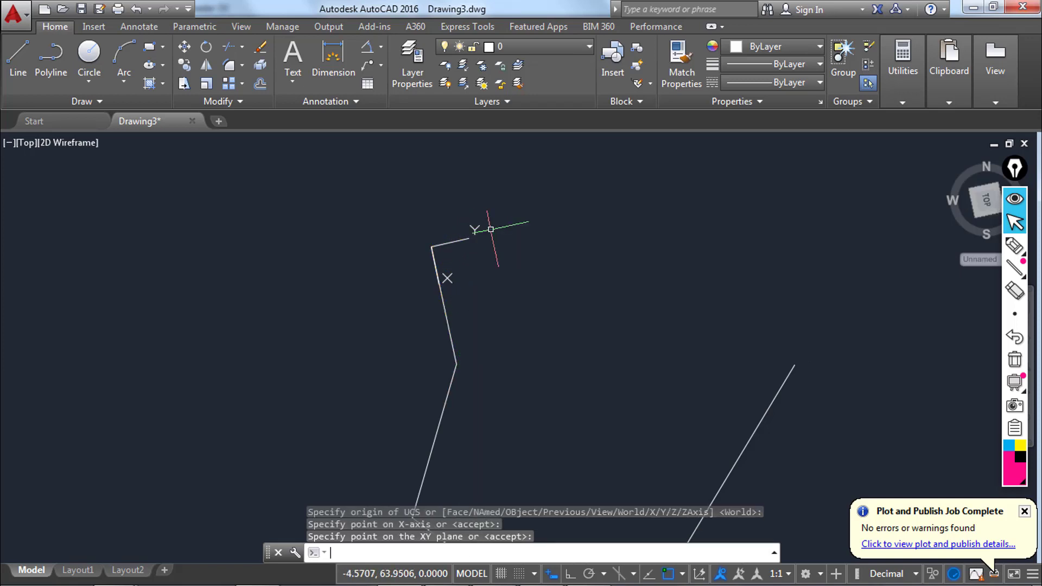
Step: Draw a line 120 long at 131° from the upper end of the 124 side
click(17, 75)
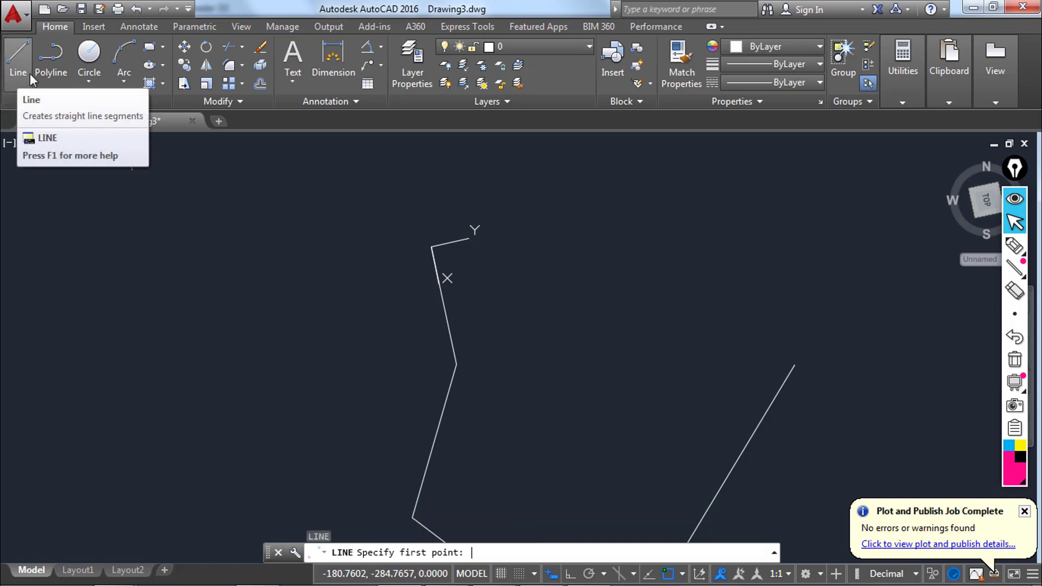
click(430, 247)
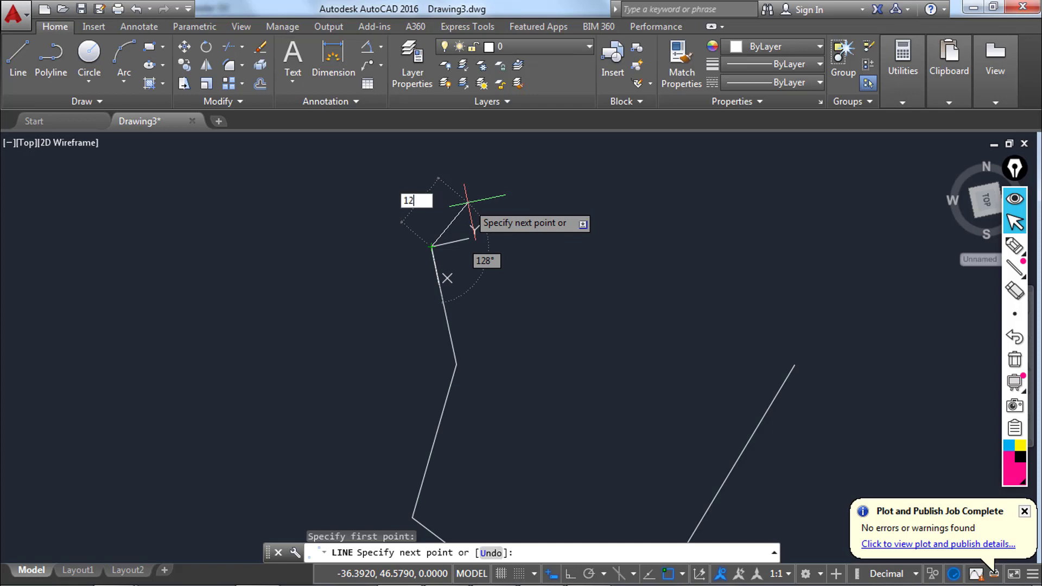
key(Tab)
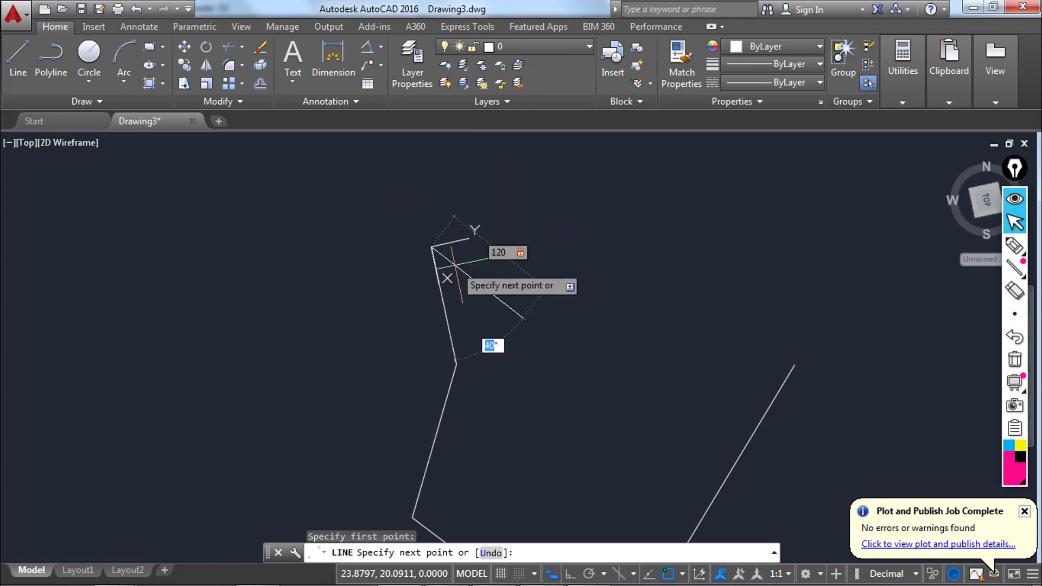
text(131)
key(Return)
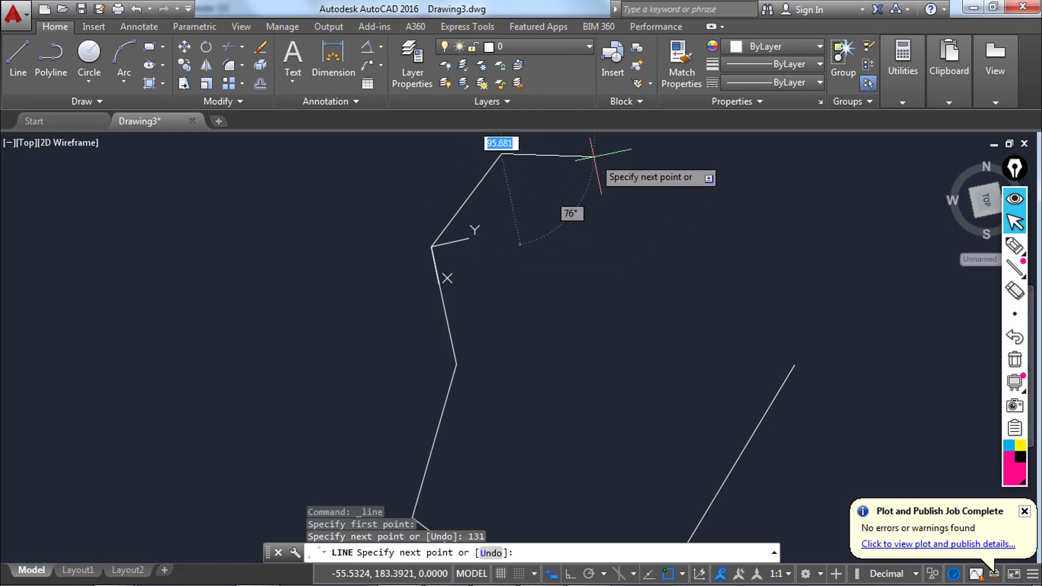
key(Escape)
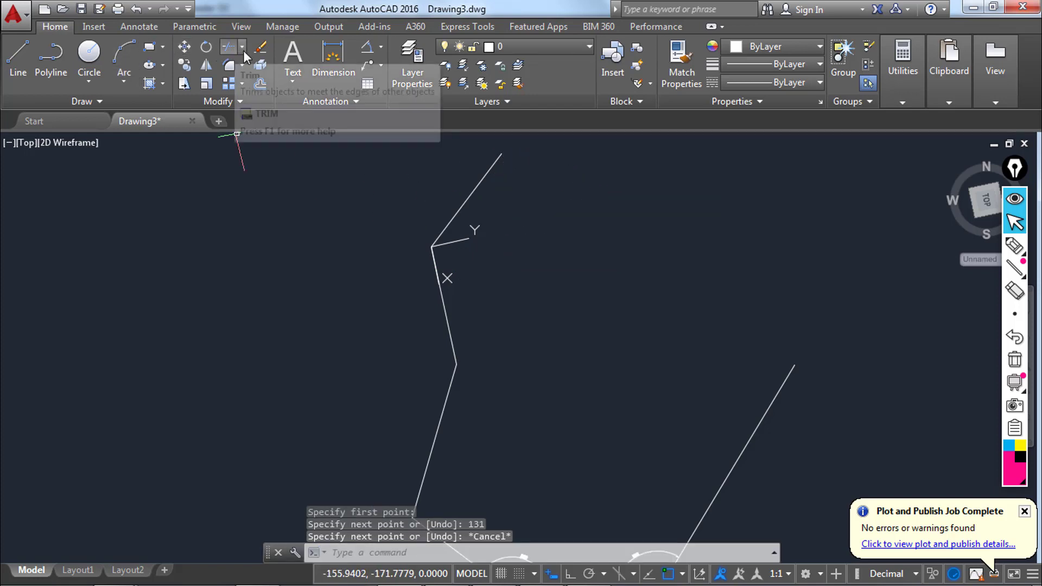
Step: Add an angular dimension inside the corner between the 120 side and the 124 side
click(367, 46)
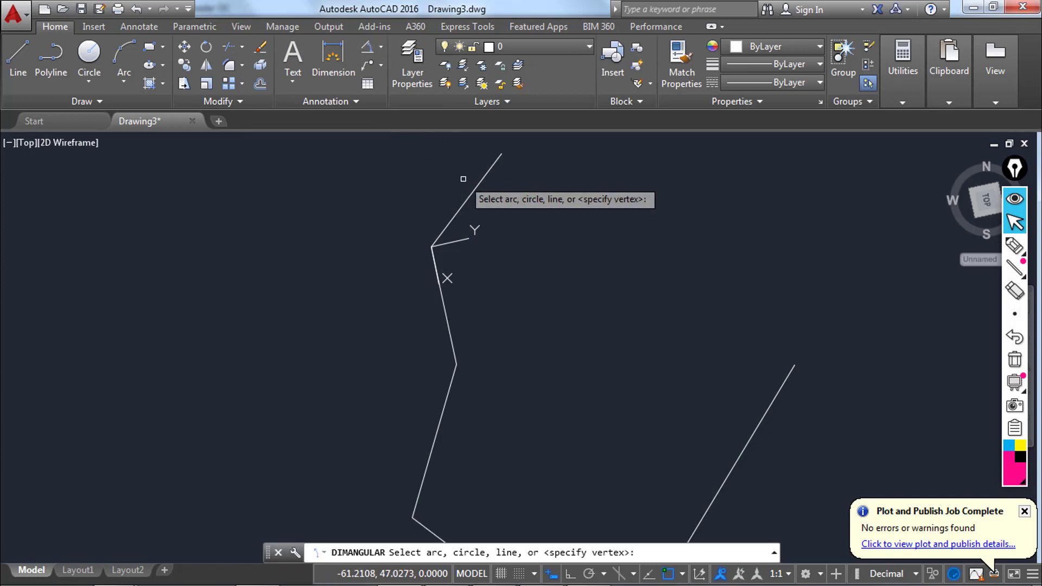
click(472, 191)
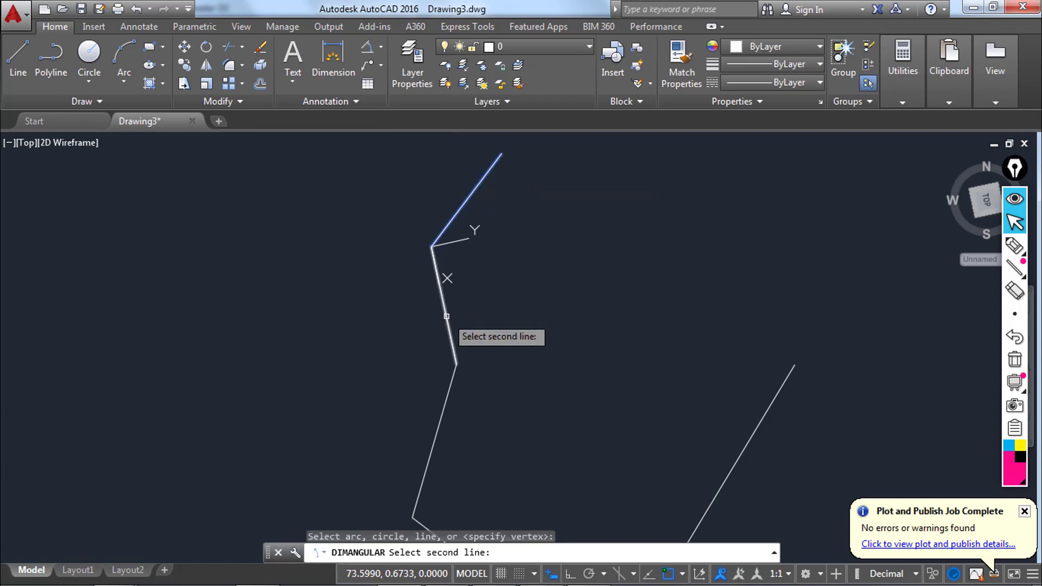
click(446, 315)
click(546, 275)
scroll(578, 274, up, 5)
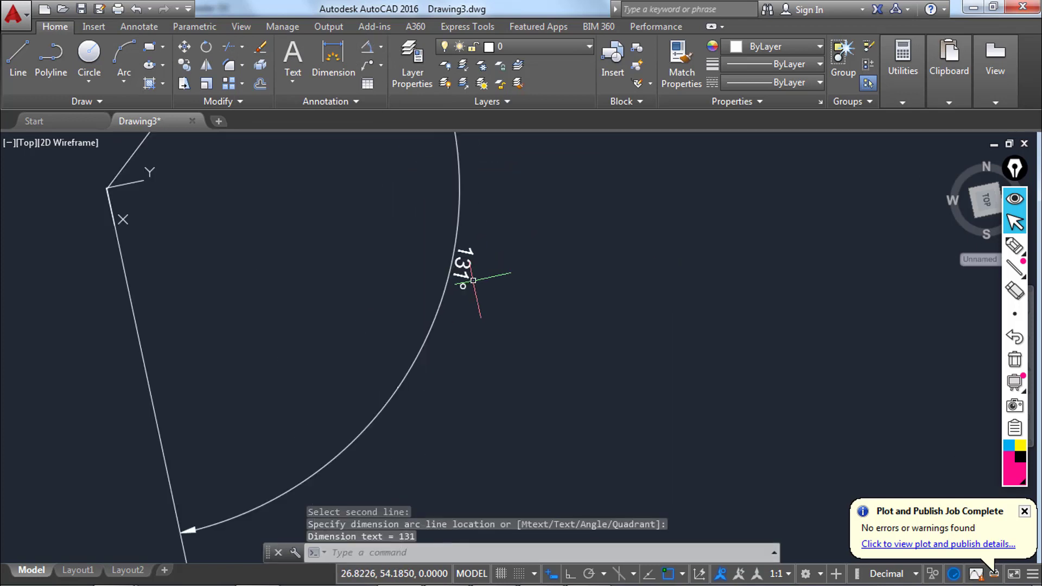
key(Escape)
scroll(467, 273, down, 5)
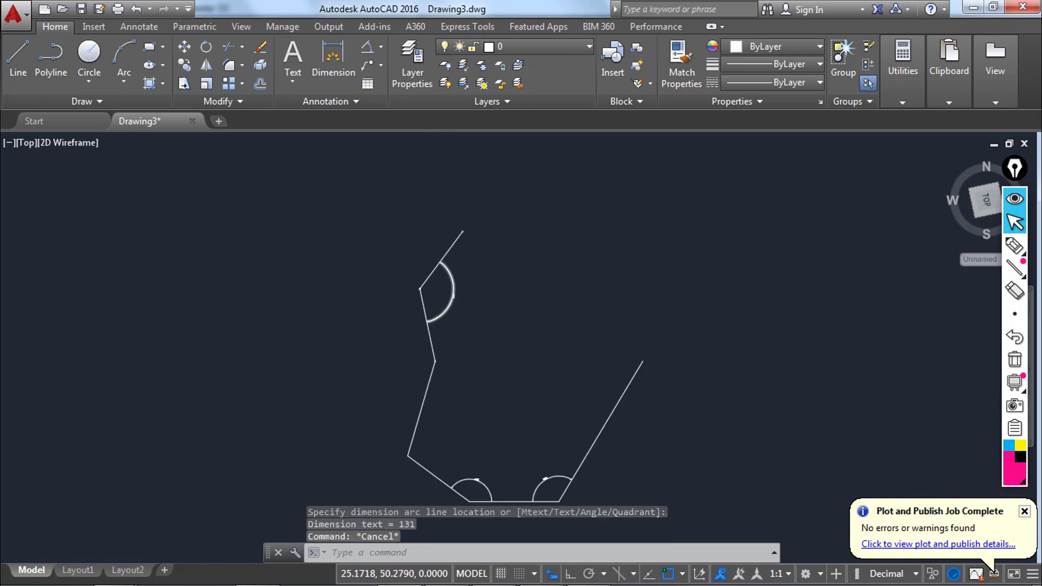
Step: Move the UCS origin to the 120 line's free upper end, with the X axis back down along the line and Y toward the polygon's interior
scroll(458, 277, up, 2)
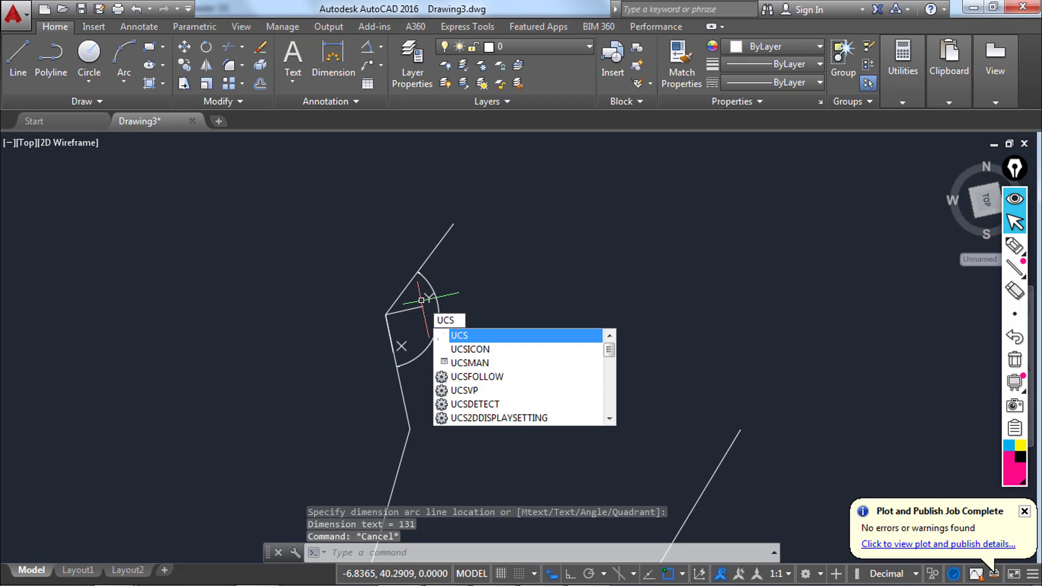
key(Return)
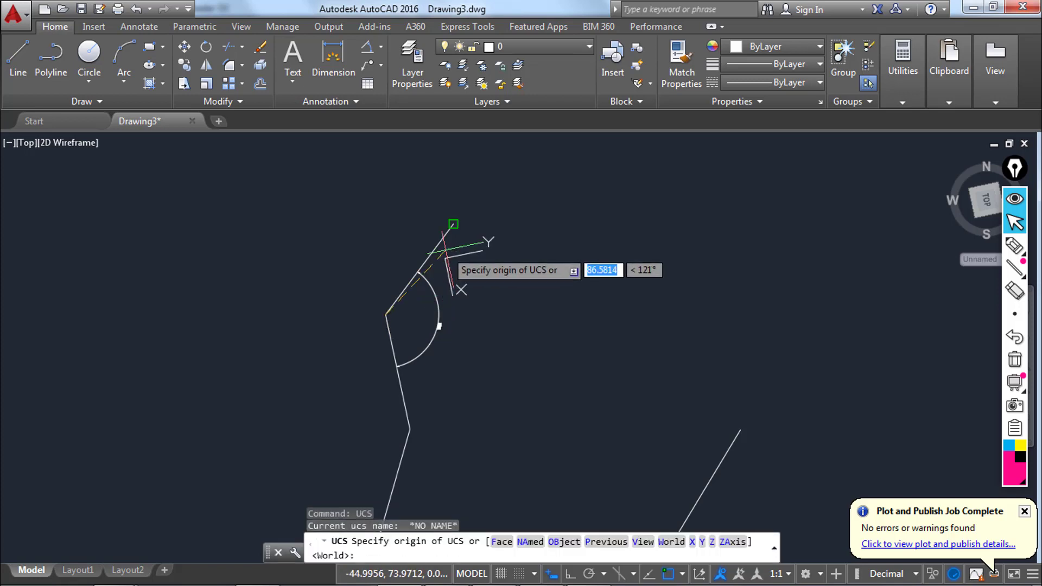
click(453, 223)
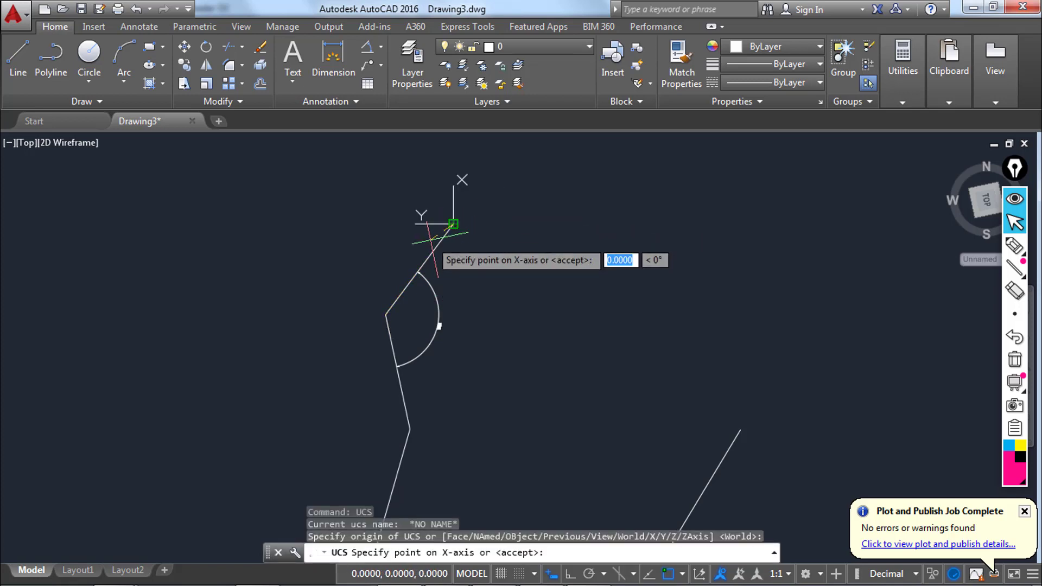
click(385, 314)
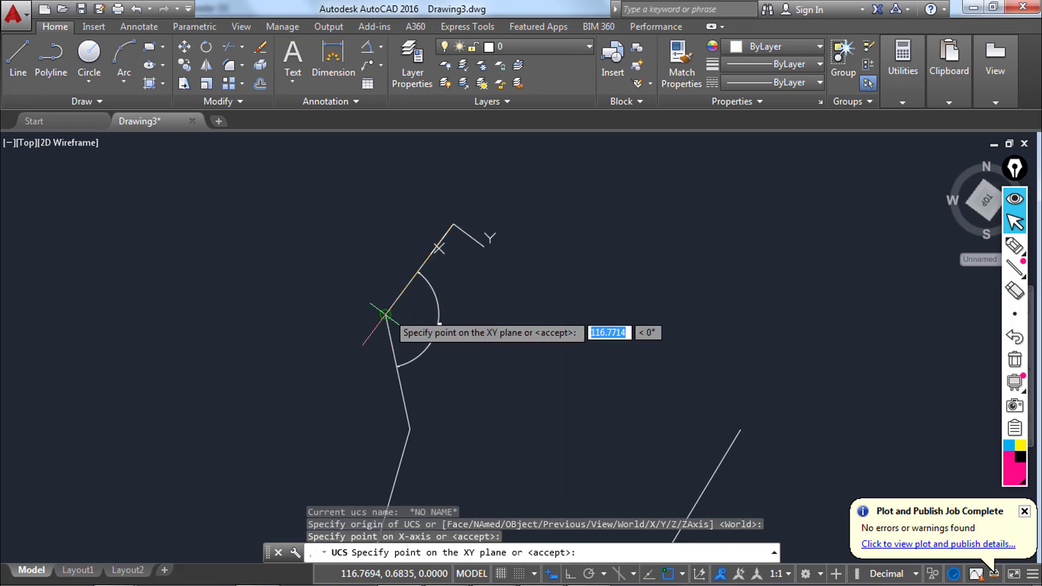
click(503, 263)
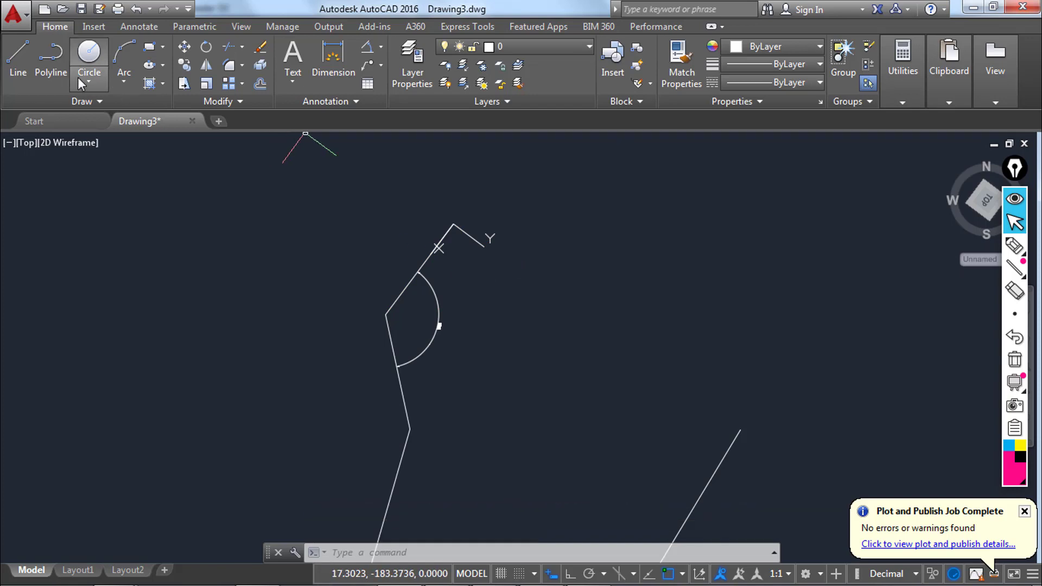
Step: Draw a line 100 long at 137° from the upper end of the 120 side
click(17, 59)
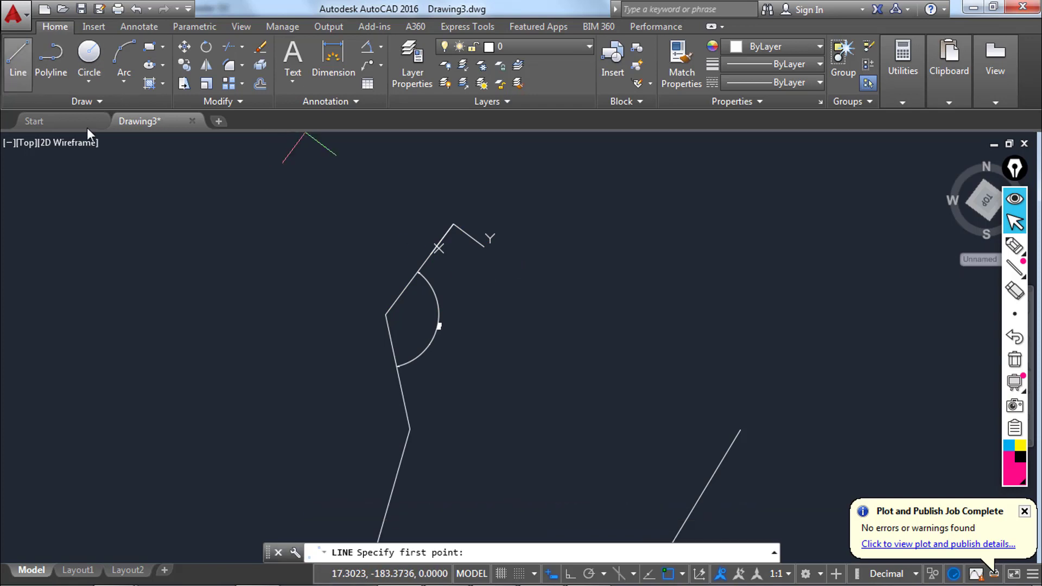
click(454, 223)
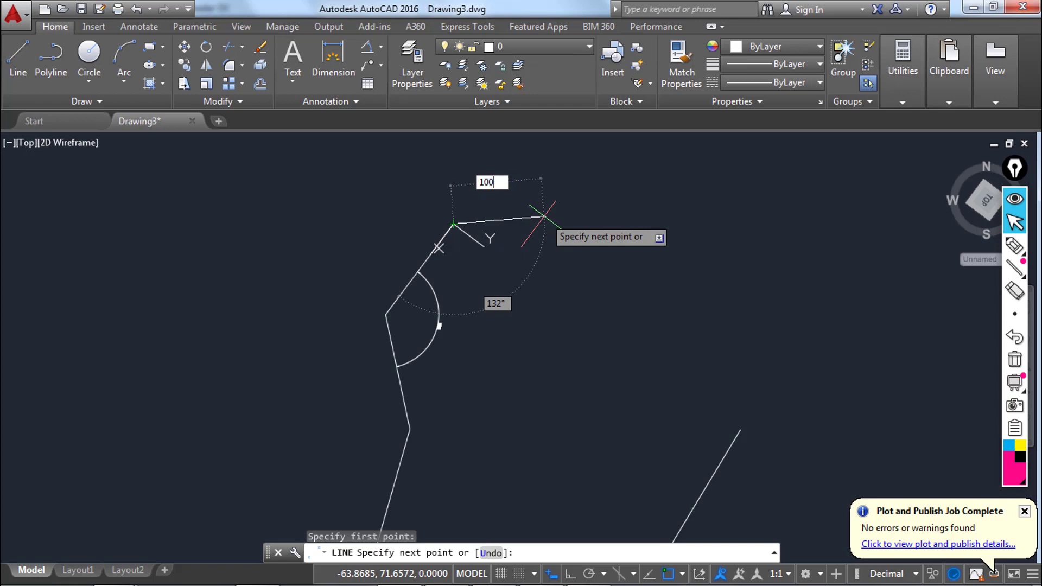
text(100)
key(Tab)
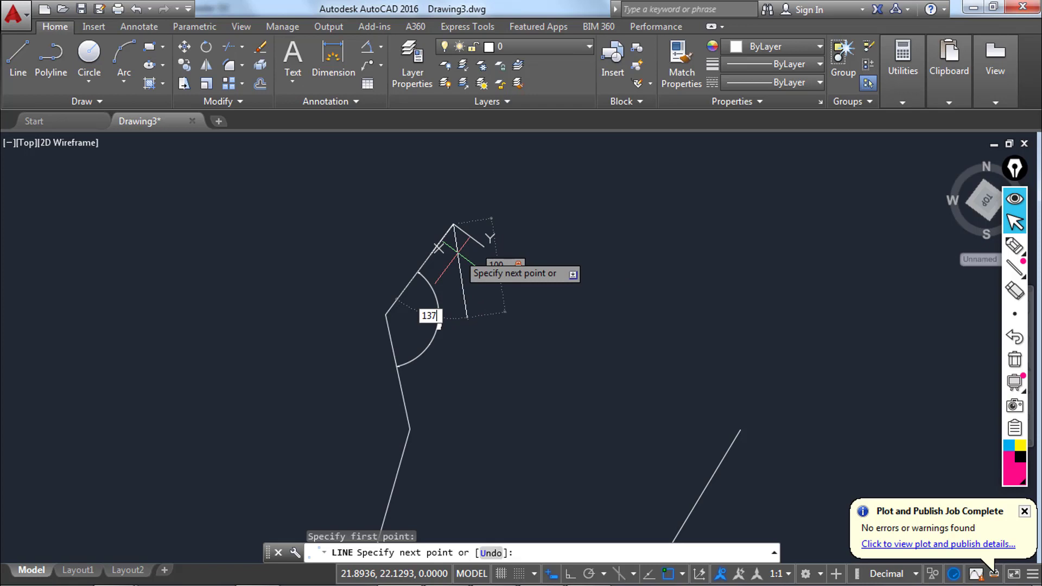
key(Return)
key(Return)
Step: Move the UCS origin to the corner of the 120 and 100 sides, with X along the 100 side and Y pointing outside the polygon
text(u)
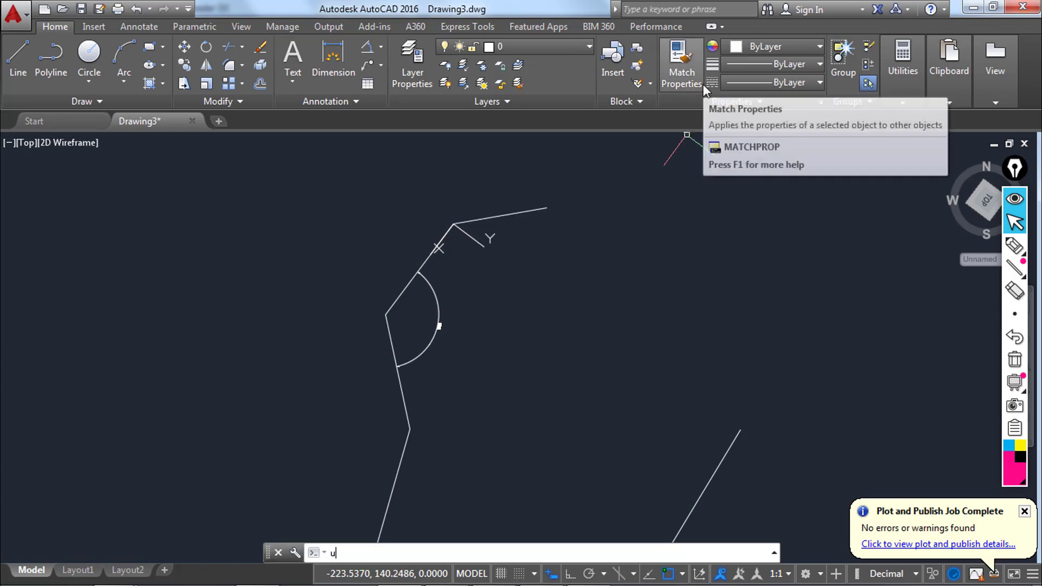
text(cs)
key(Return)
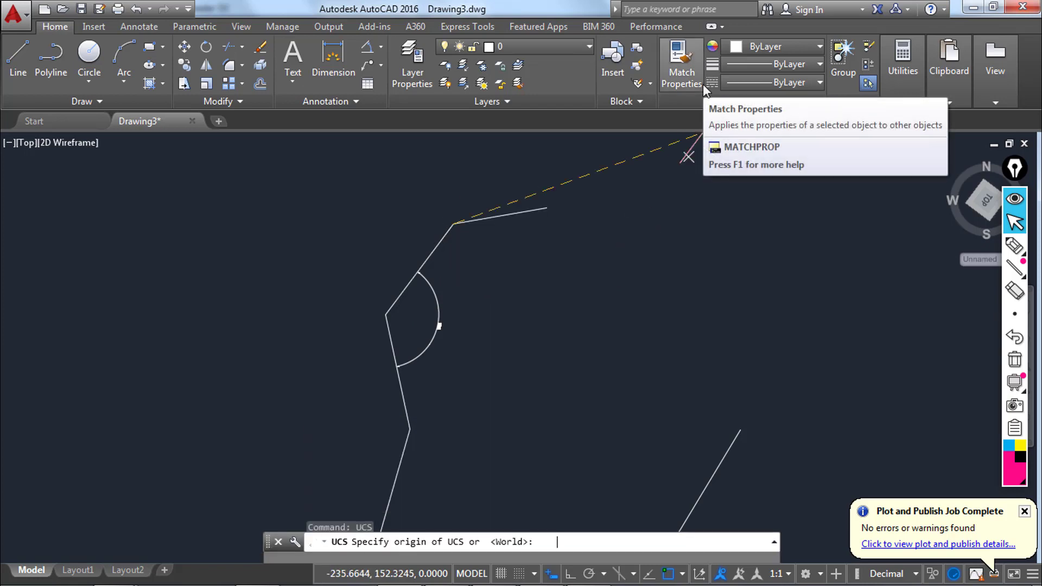
middle_drag(421, 223, 472, 328)
scroll(502, 332, up, 6)
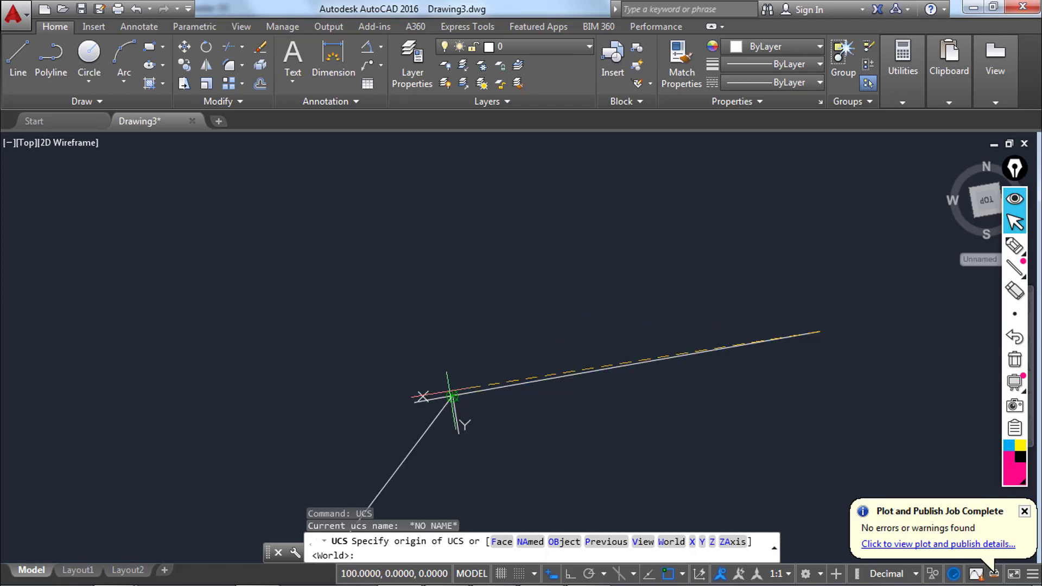
click(451, 396)
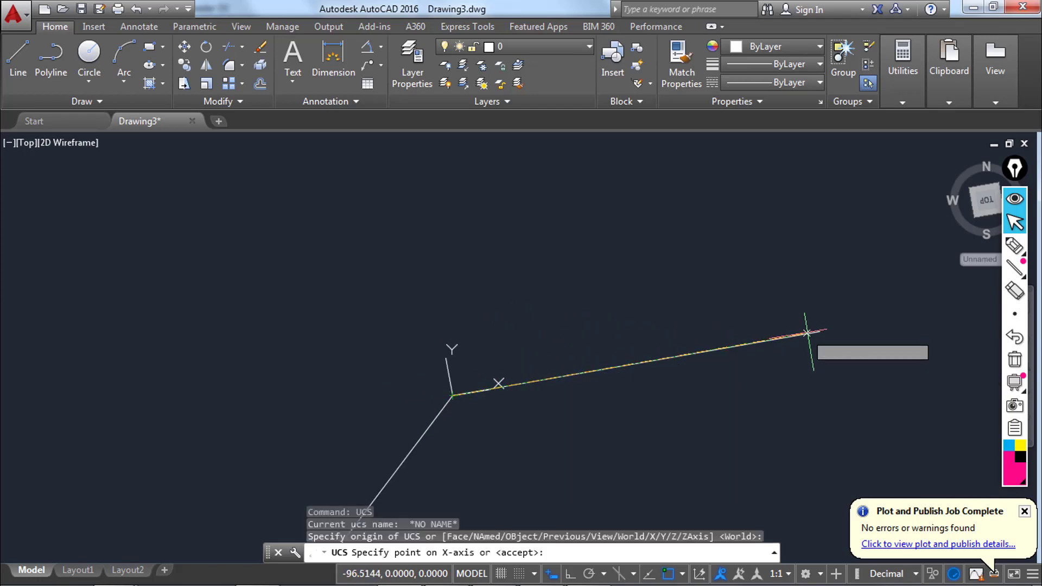
click(812, 333)
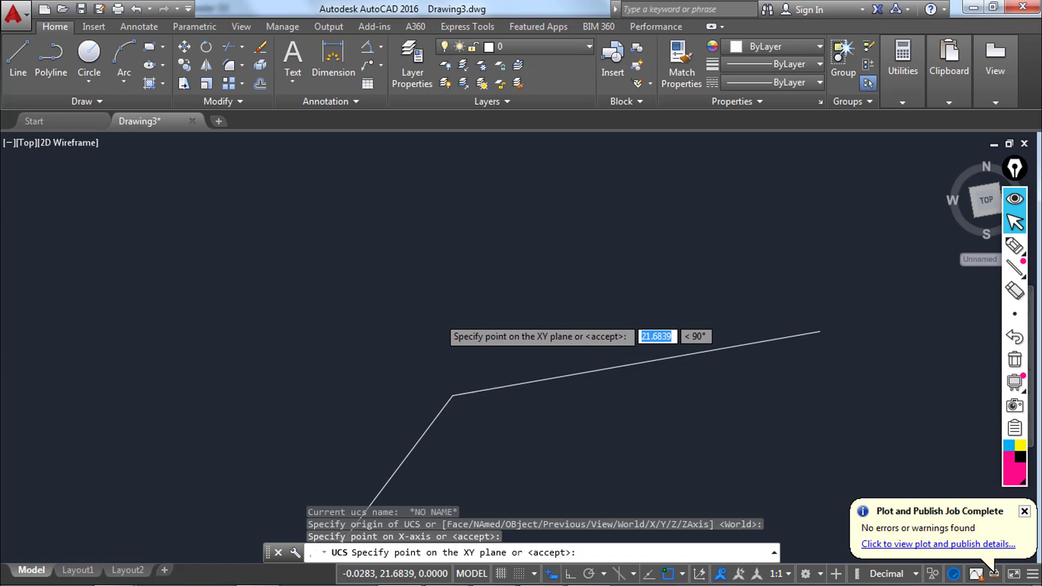
click(437, 316)
scroll(406, 373, down, 4)
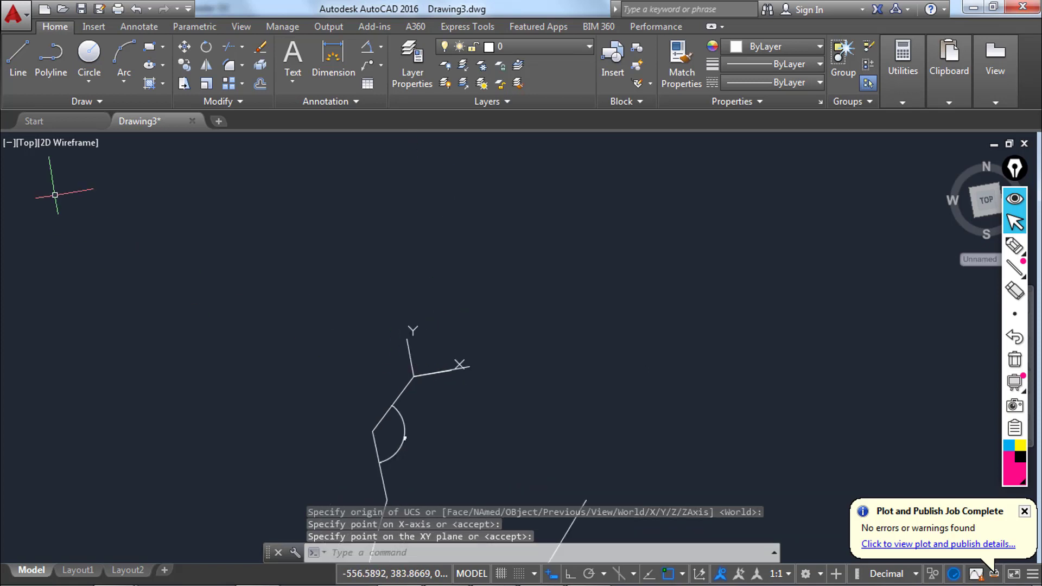
Step: Draw a line 234 long at 66° below the X axis from the free end of the 100 side
click(17, 54)
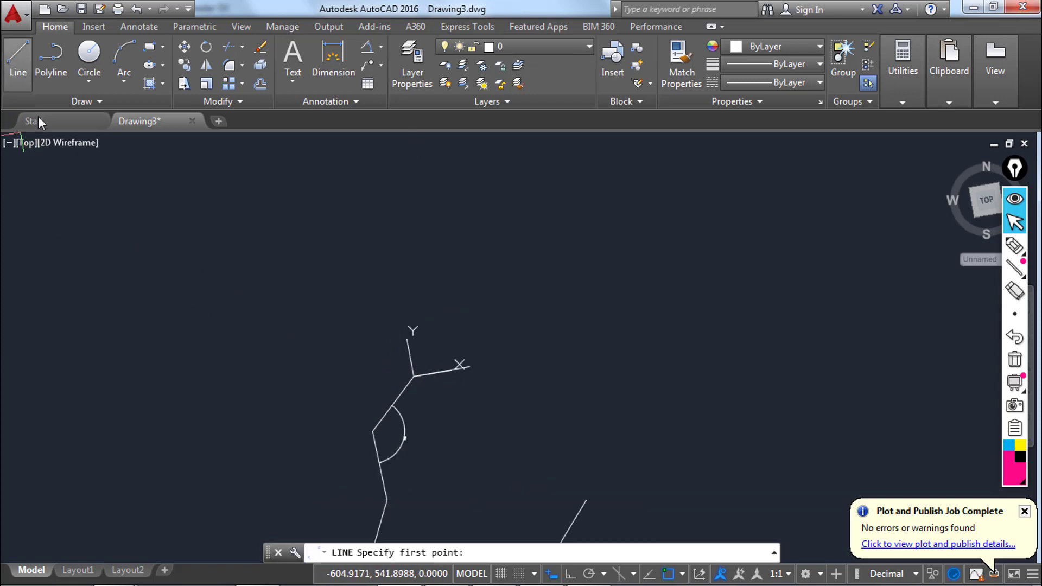
click(469, 367)
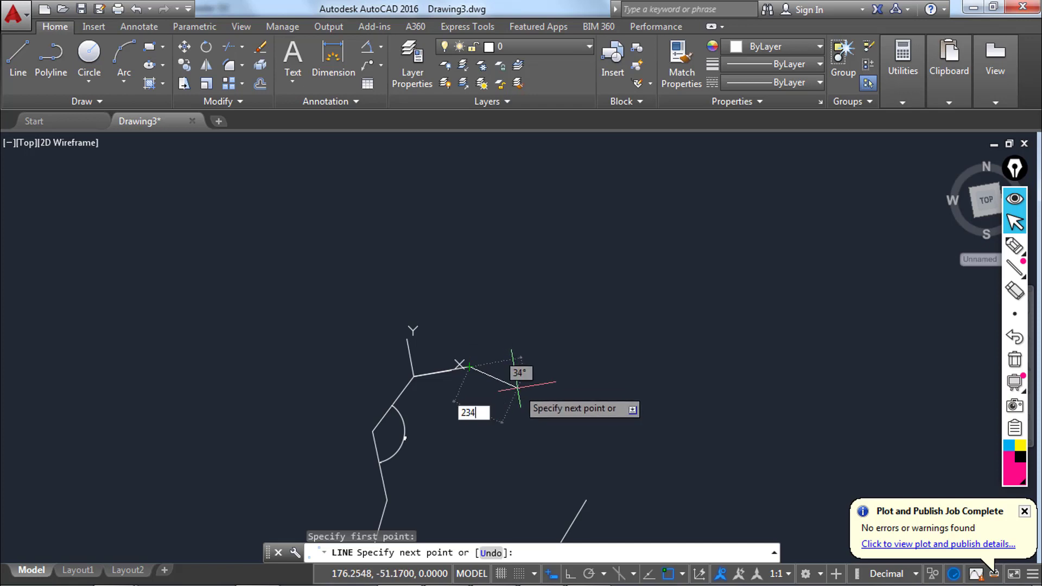
key(Tab)
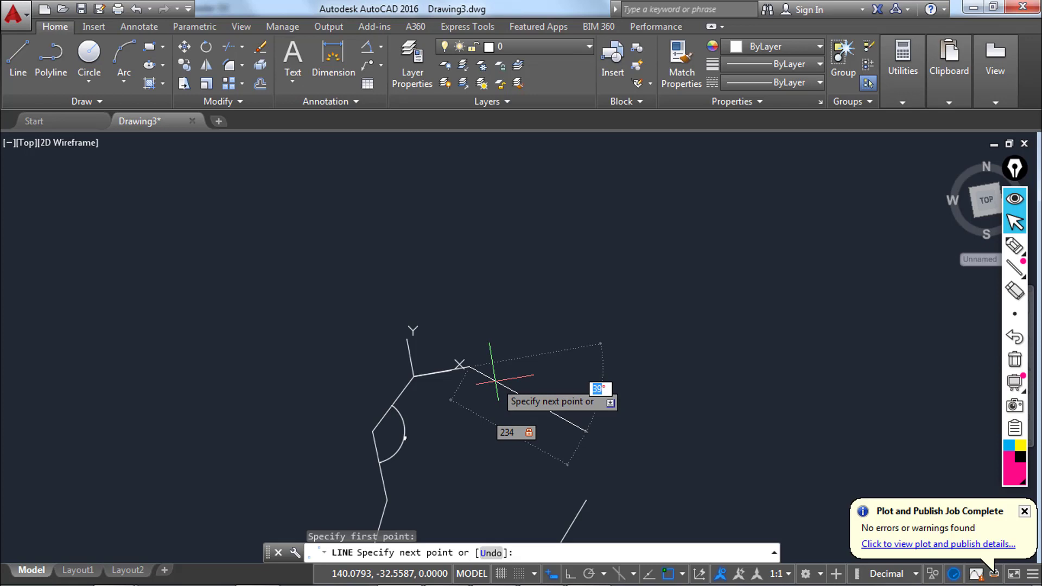
scroll(495, 381, up, 4)
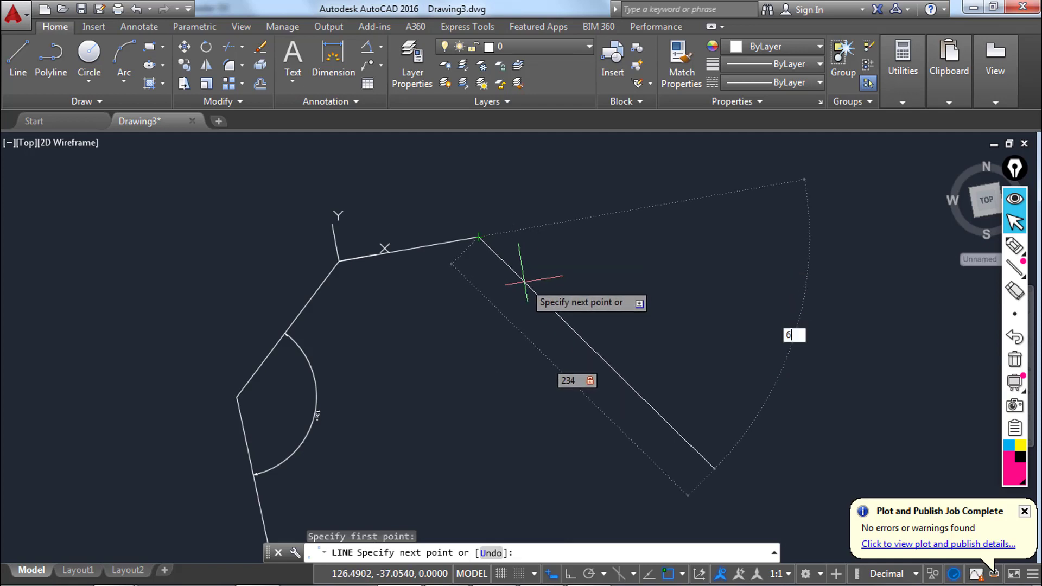
key(Return)
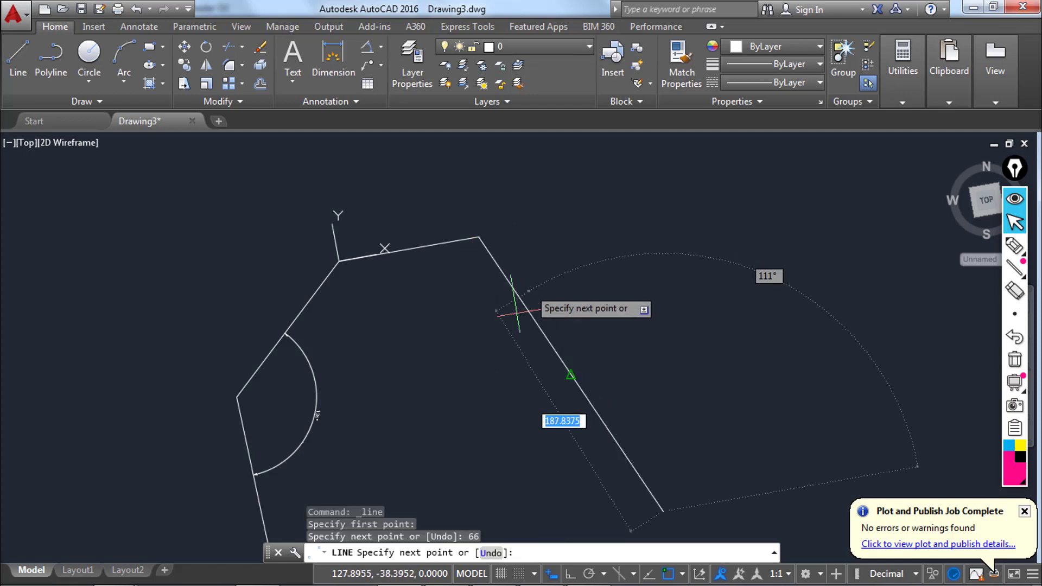
key(Escape)
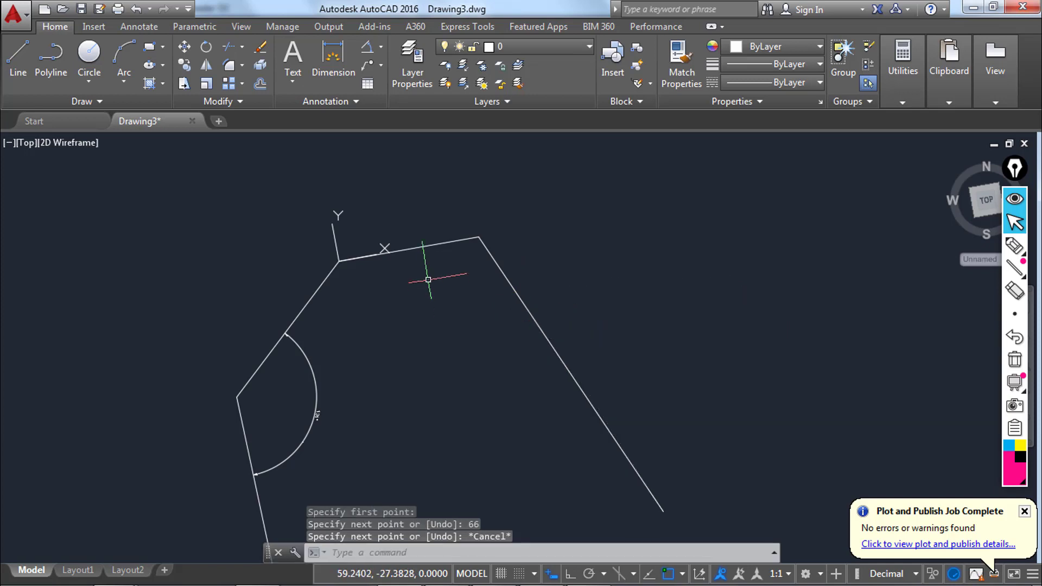
Step: Add an angular dimension inside the corner between the 100 side and the 234 side
click(370, 47)
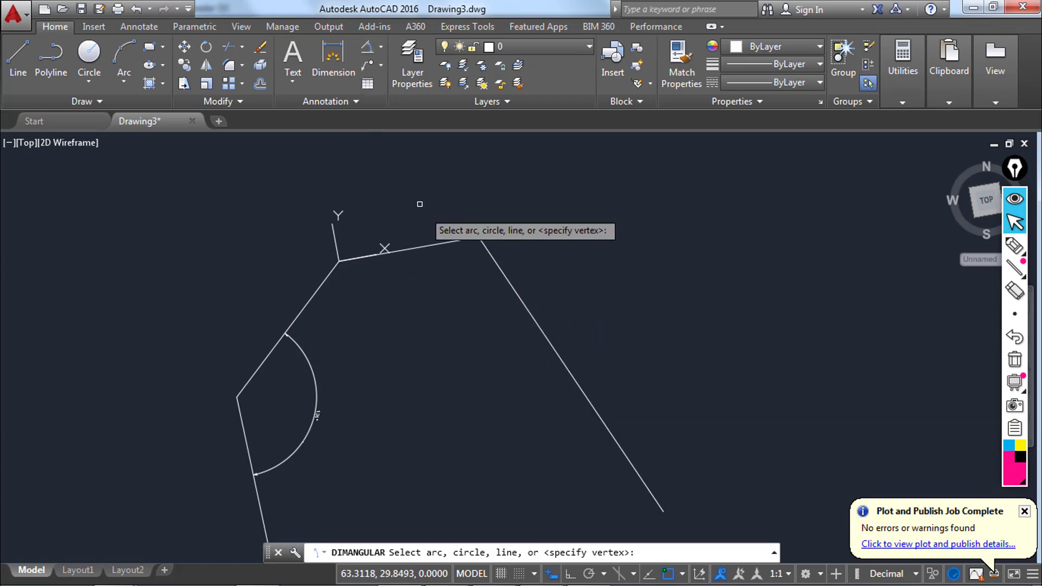
click(437, 244)
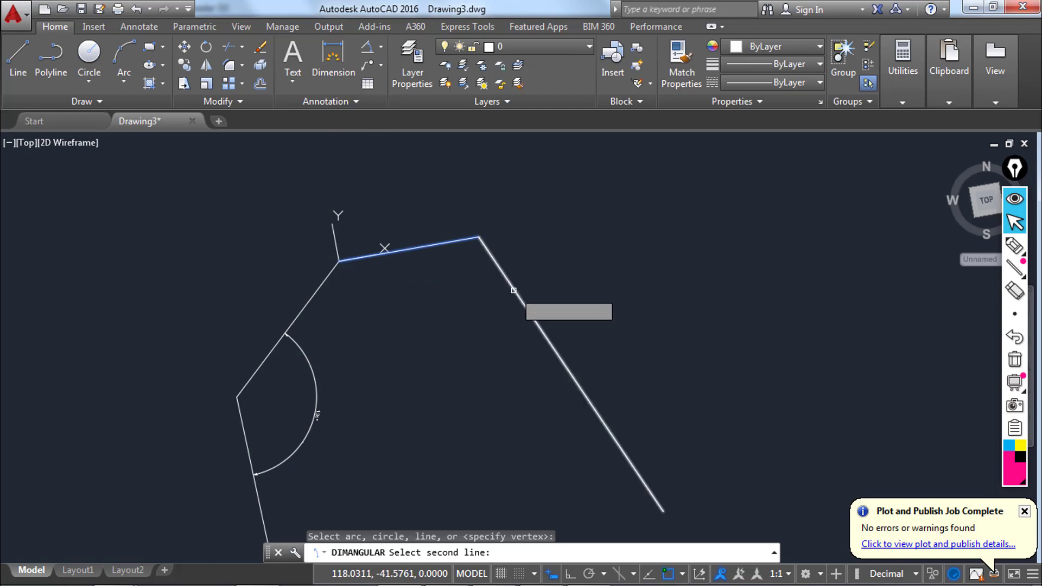
click(511, 297)
click(471, 279)
scroll(471, 279, up, 2)
scroll(471, 278, up, 3)
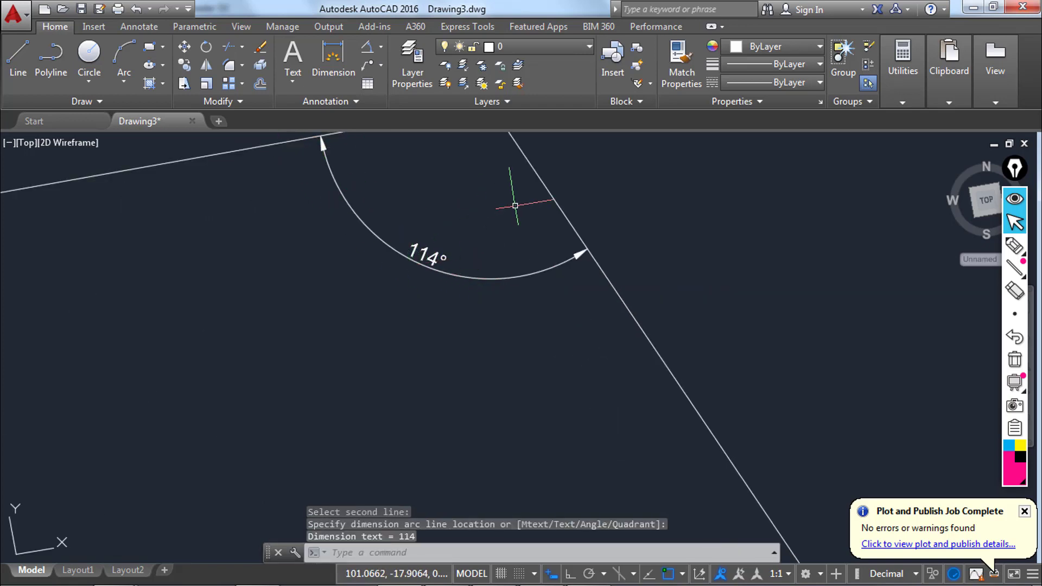
scroll(415, 271, down, 5)
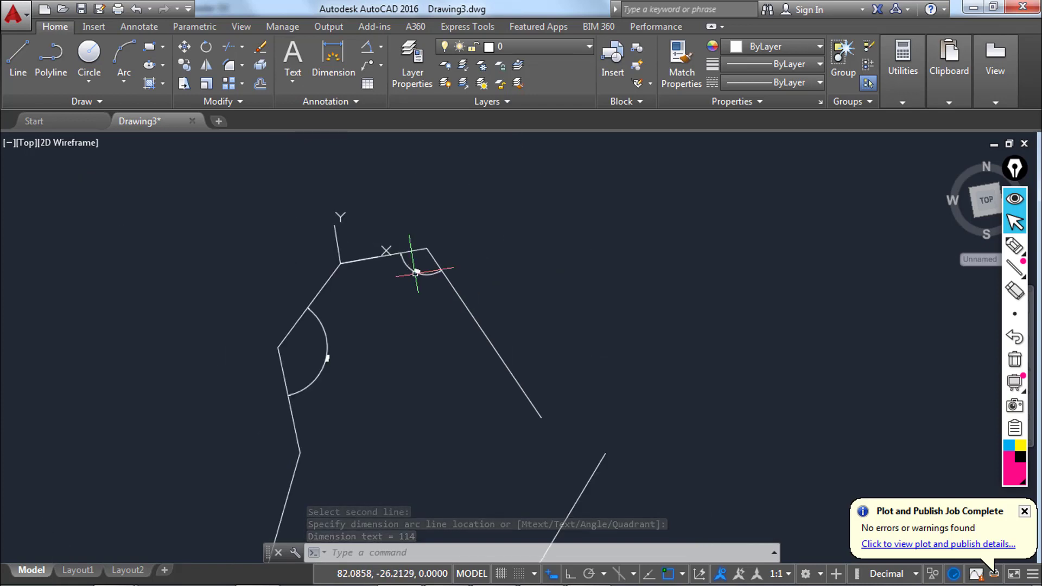
key(Escape)
Step: Close the polygon with a line from the 234 side's lower end to the upper end of the 275 side
click(18, 60)
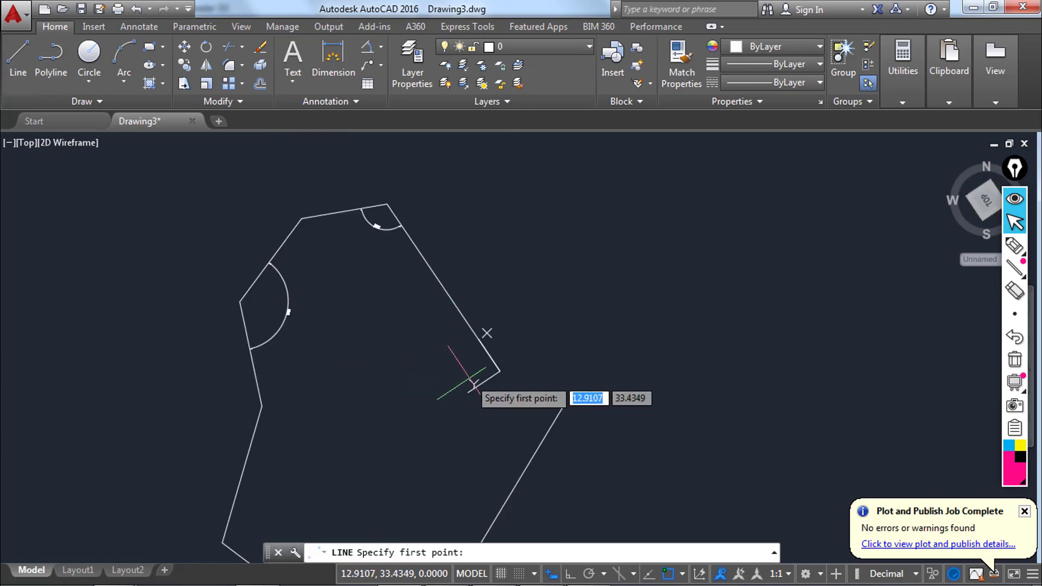
click(499, 372)
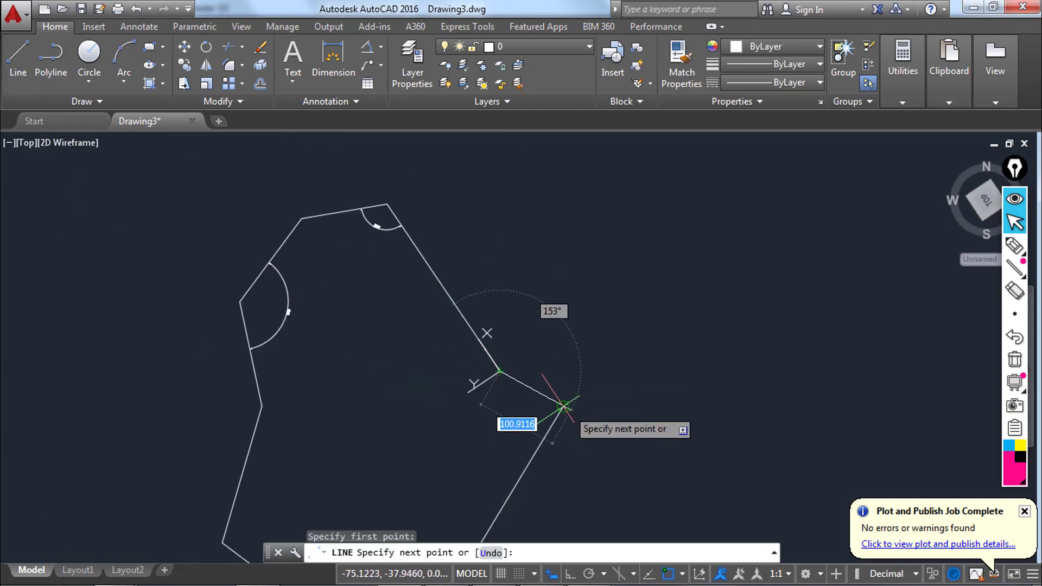
key(Escape)
scroll(567, 356, down, 4)
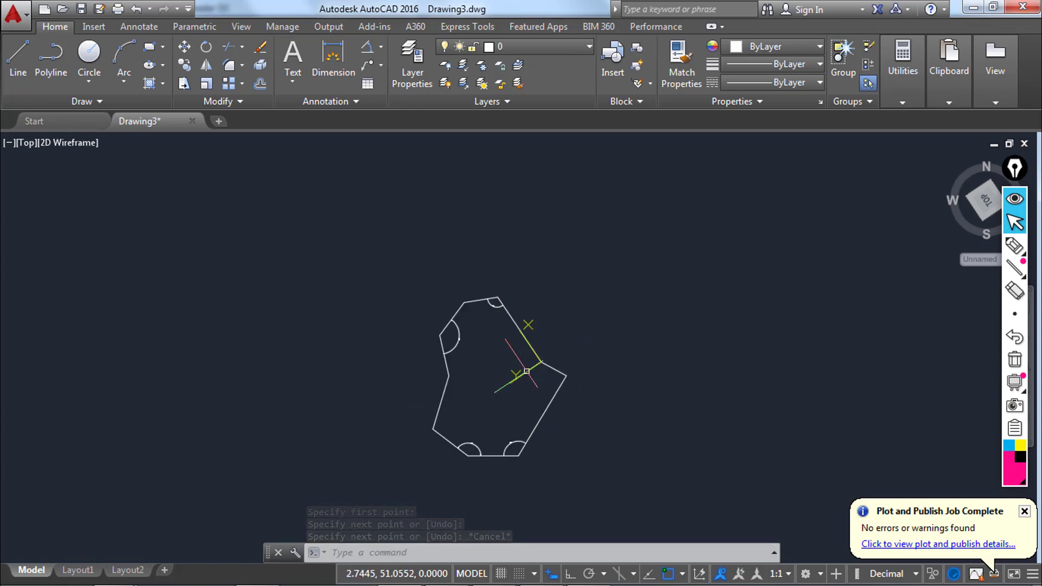
Step: Reset the UCS to World using the UCS icon's origin options
scroll(516, 376, up, 2)
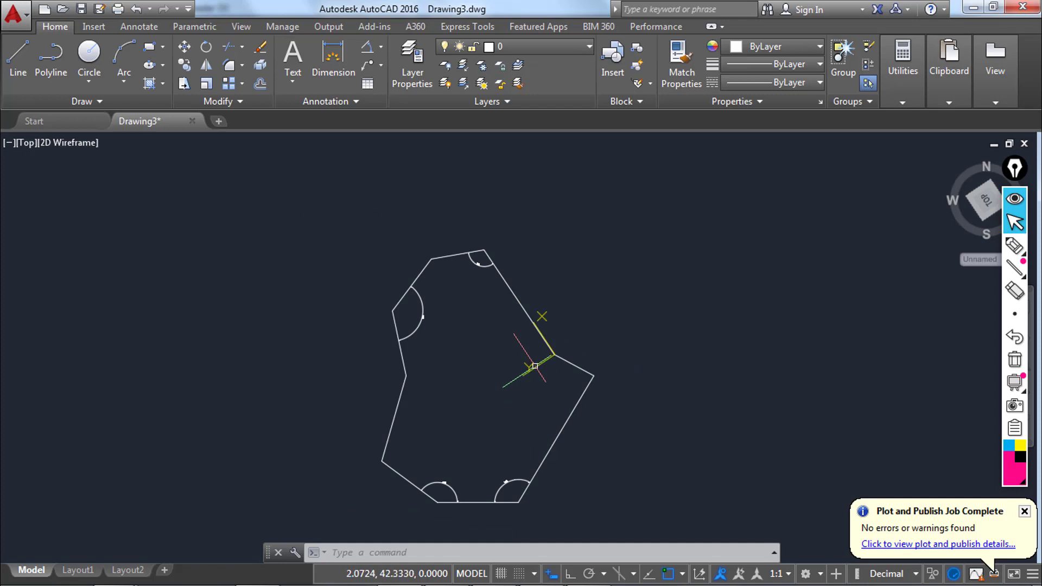
click(535, 366)
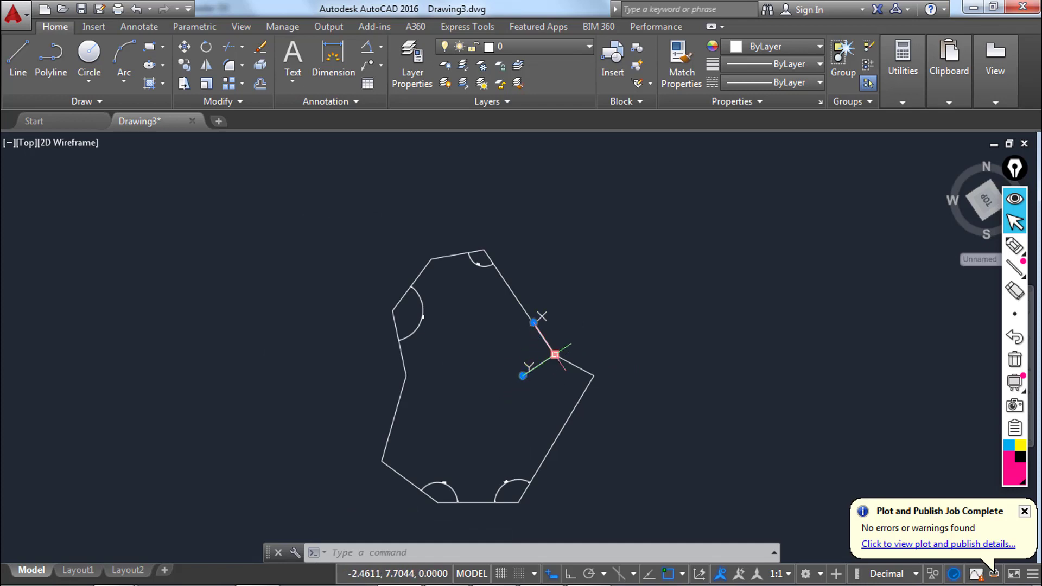
click(555, 355)
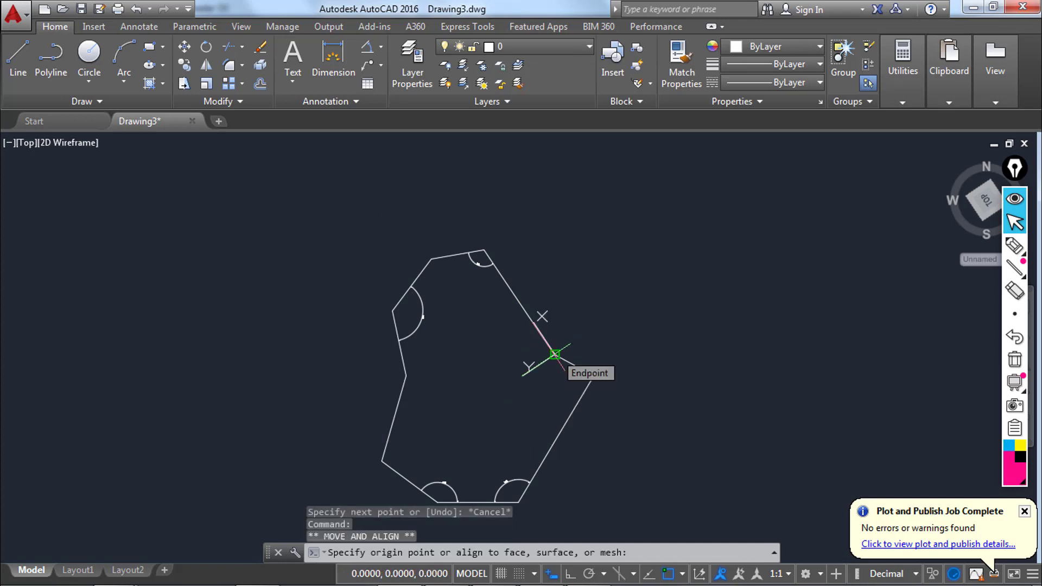
click(554, 355)
mouse_move(555, 355)
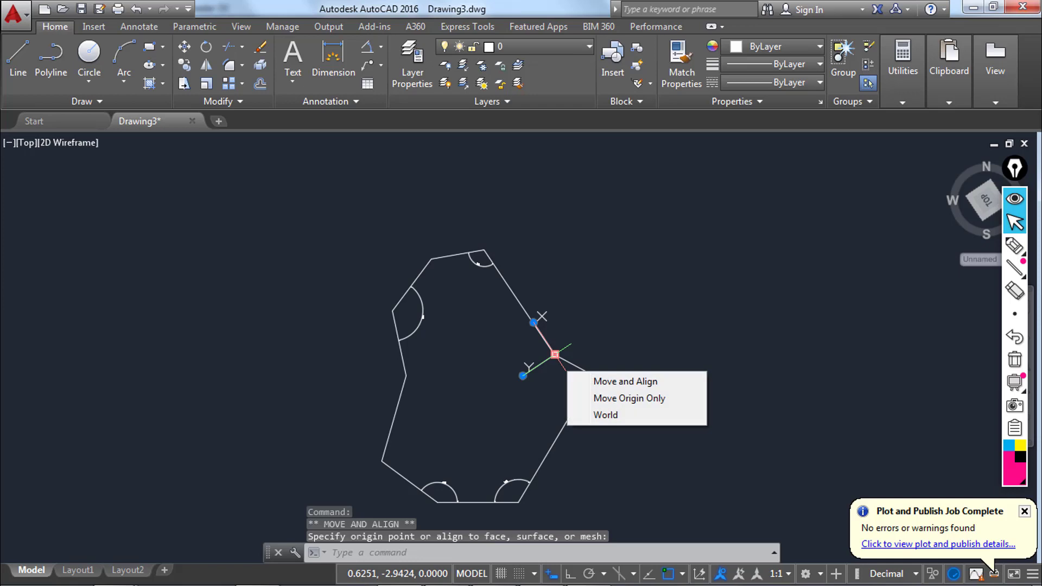
click(605, 414)
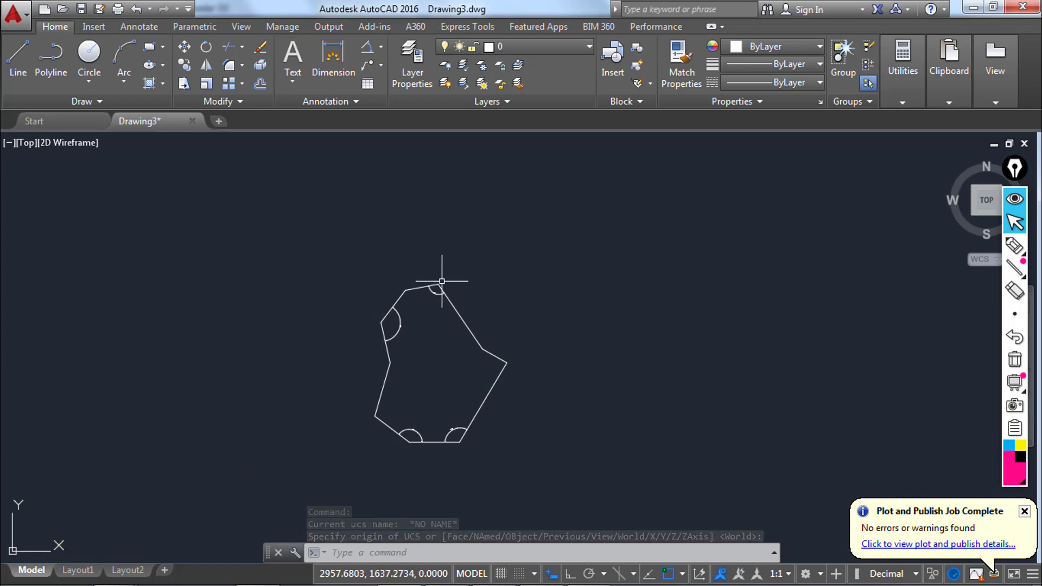
Step: Review the closed polygon and switch to the reference PDF in Adobe Acrobat Reader to compare the whole figure
scroll(431, 305, up, 2)
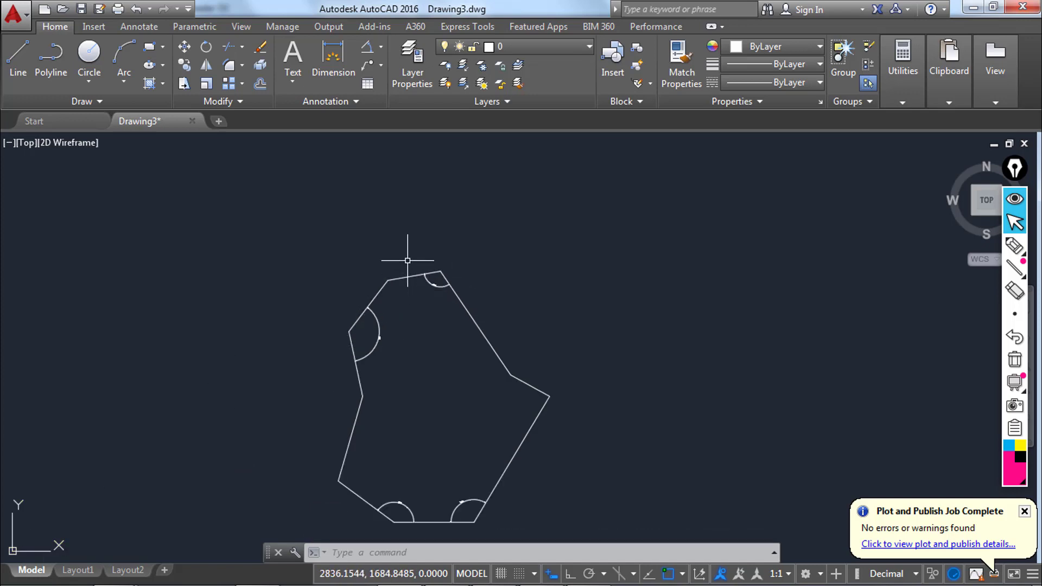
scroll(407, 261, down, 2)
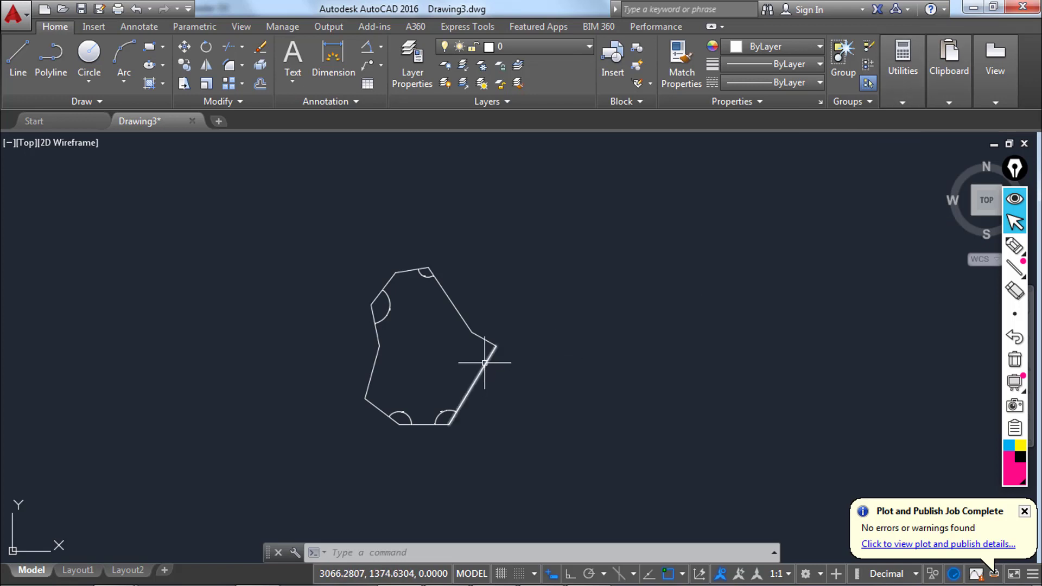
click(971, 9)
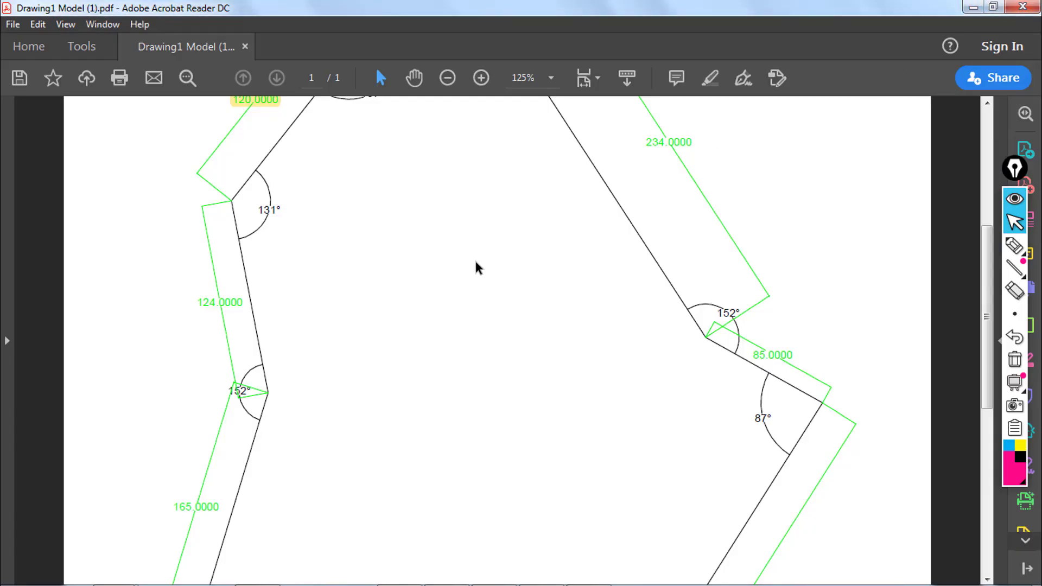
ctrl+scroll(475, 262, down, 2)
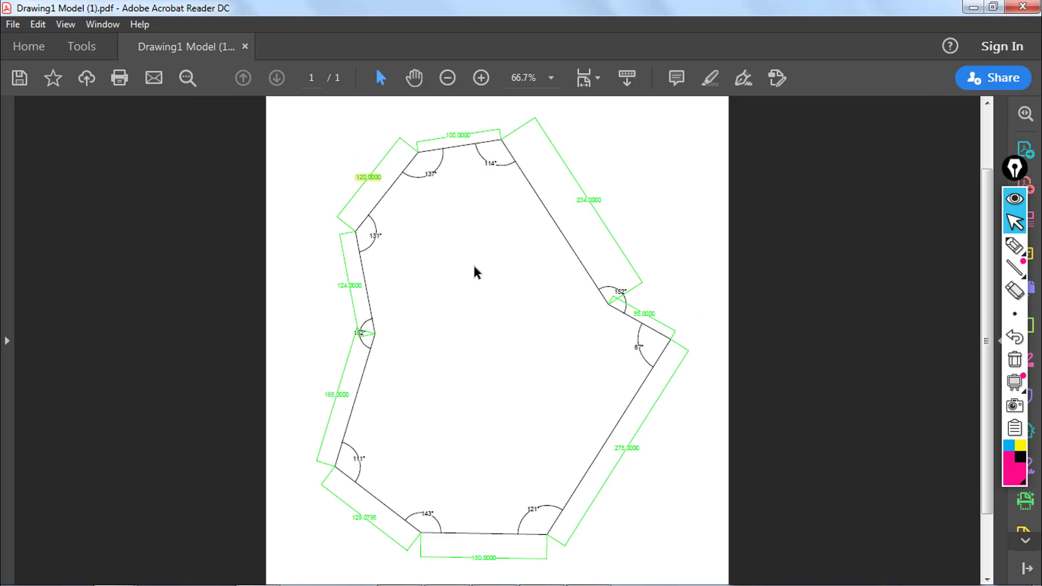